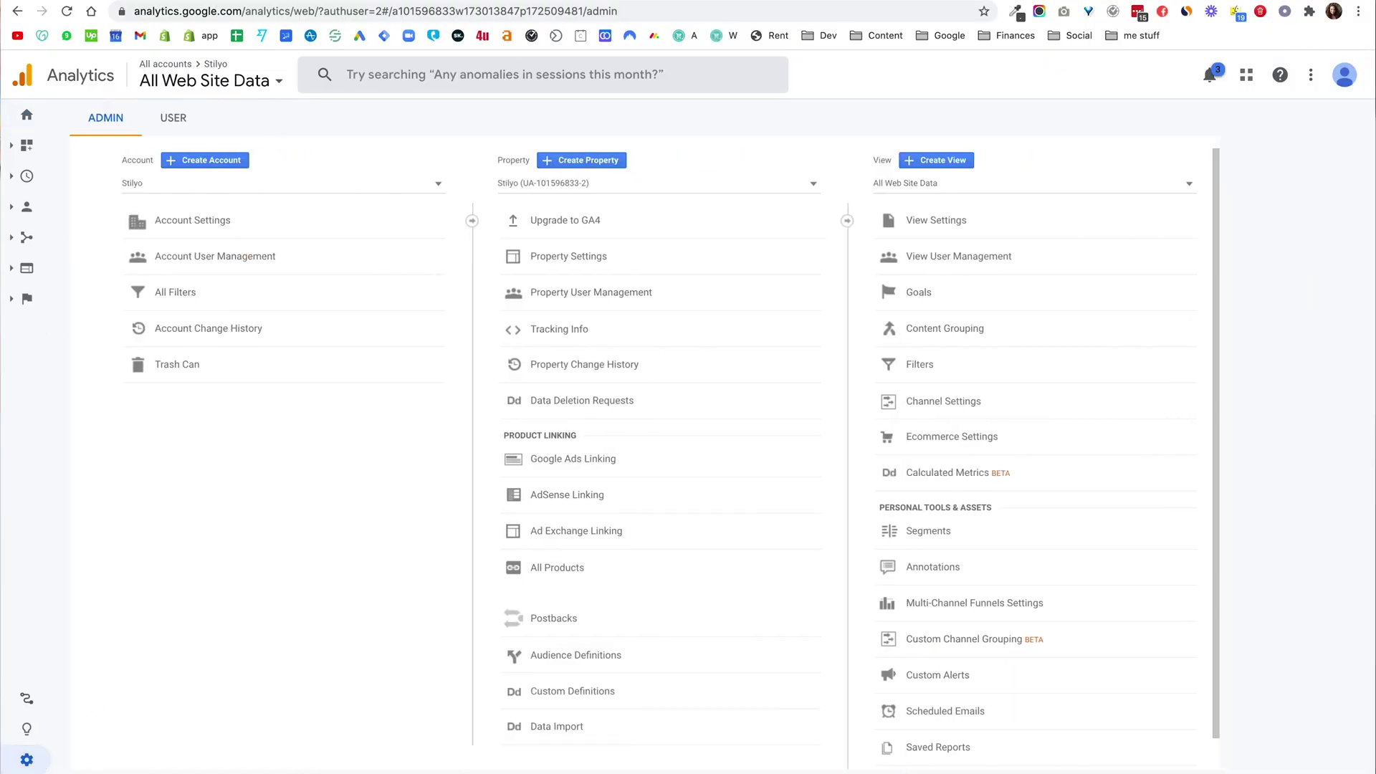
click(214, 74)
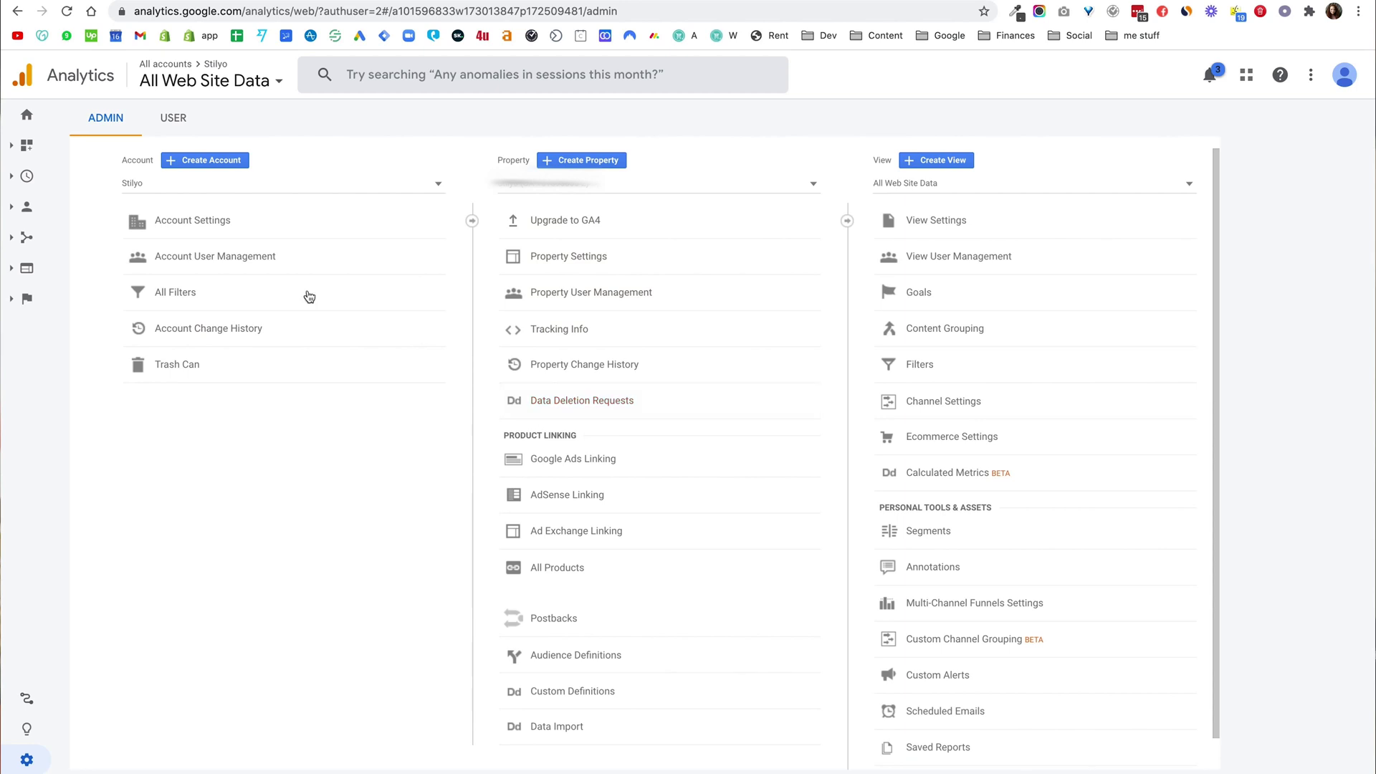
Create a new Analytics account with its default name and name the property 'Stilyo Test - Universal'.
click(230, 167)
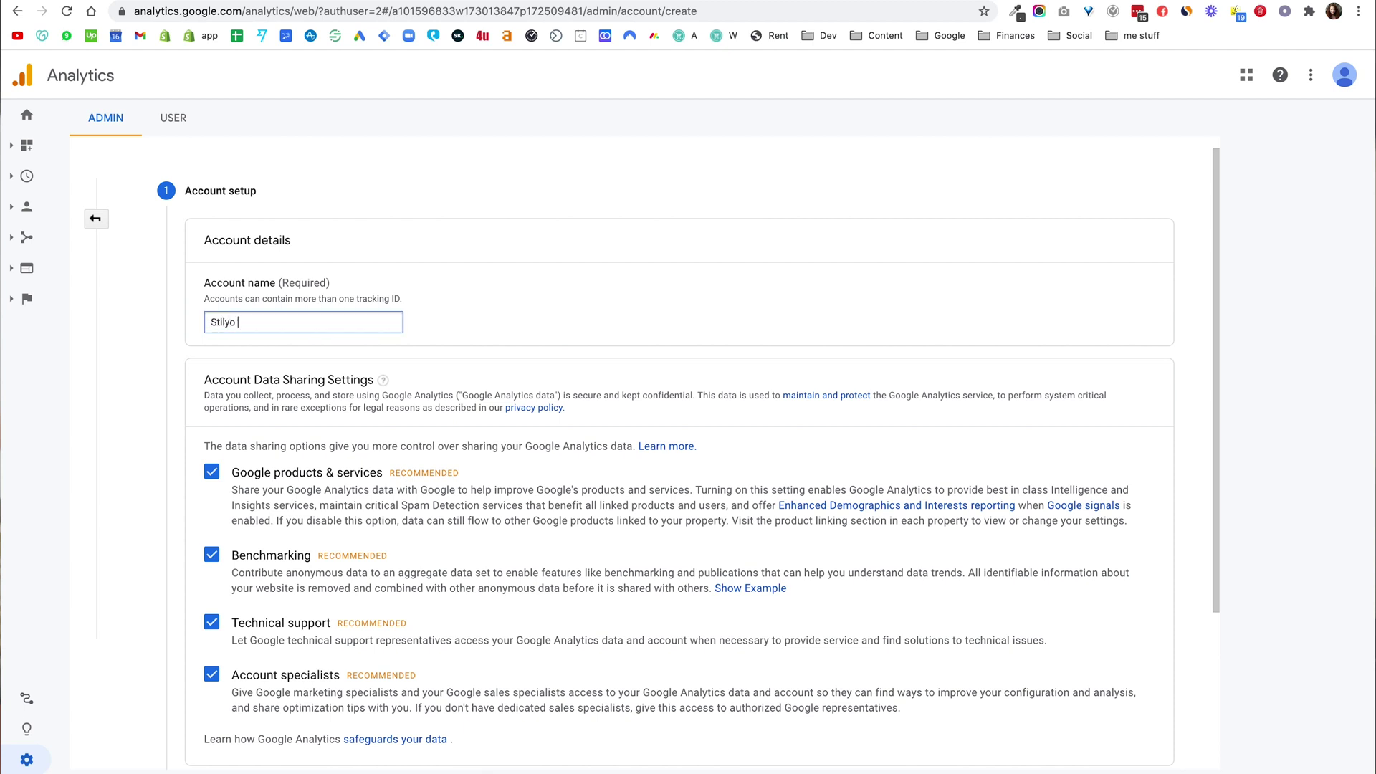
scroll(432, 555, down, 3)
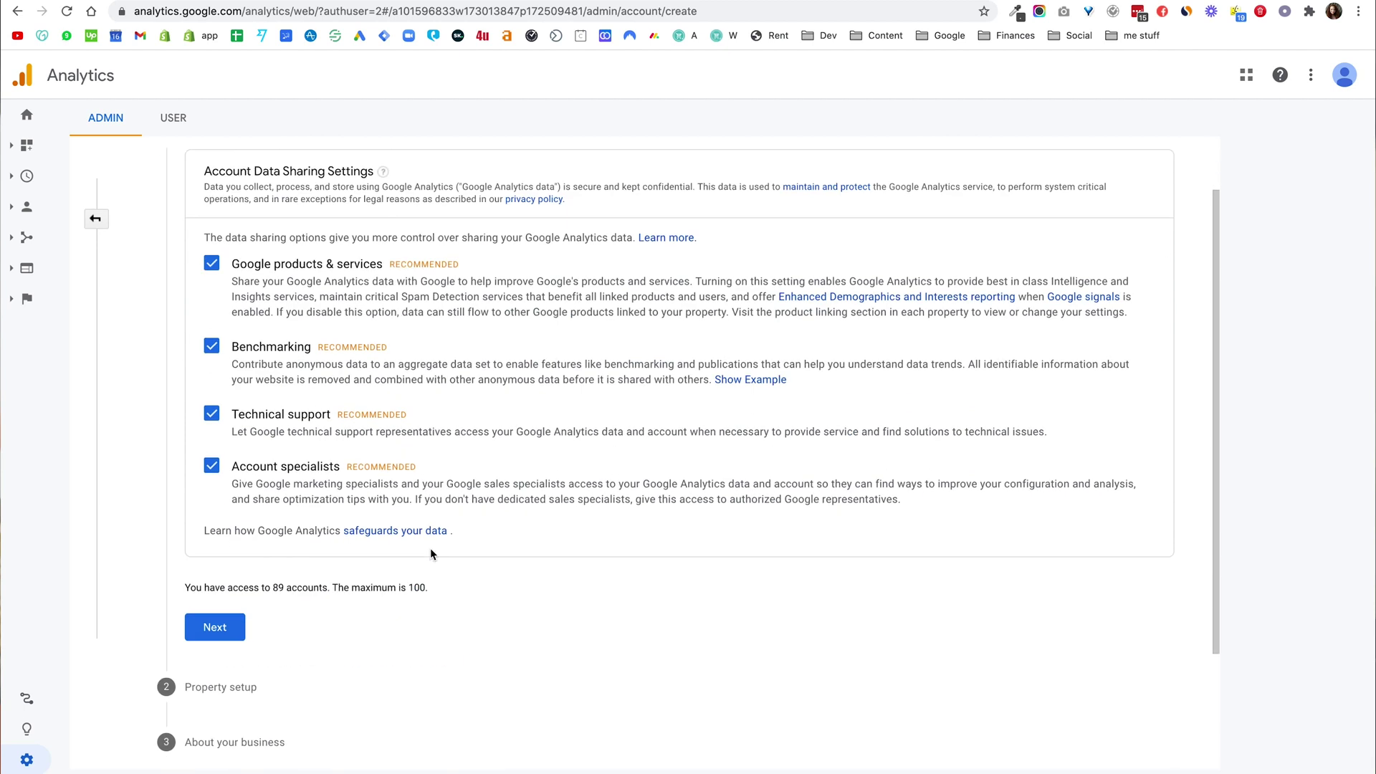
click(221, 637)
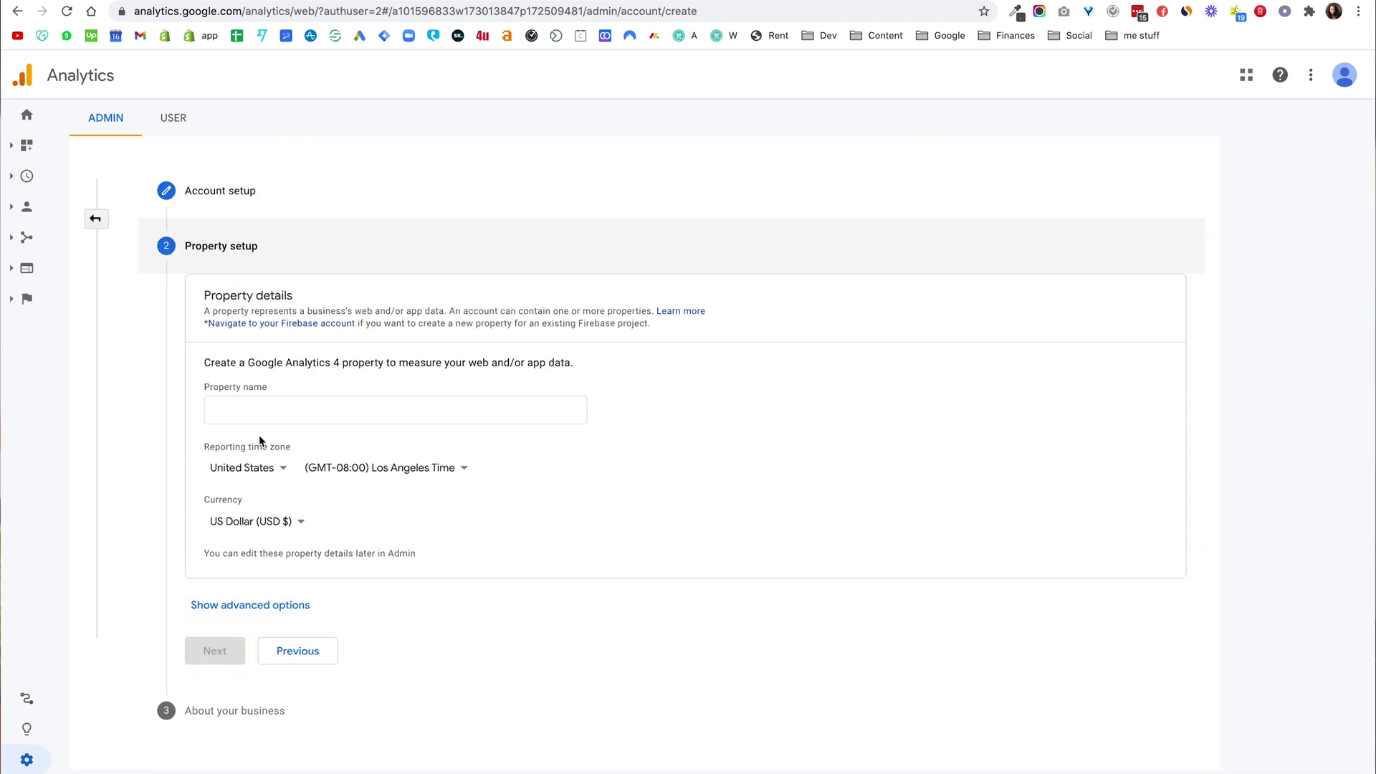
click(326, 409)
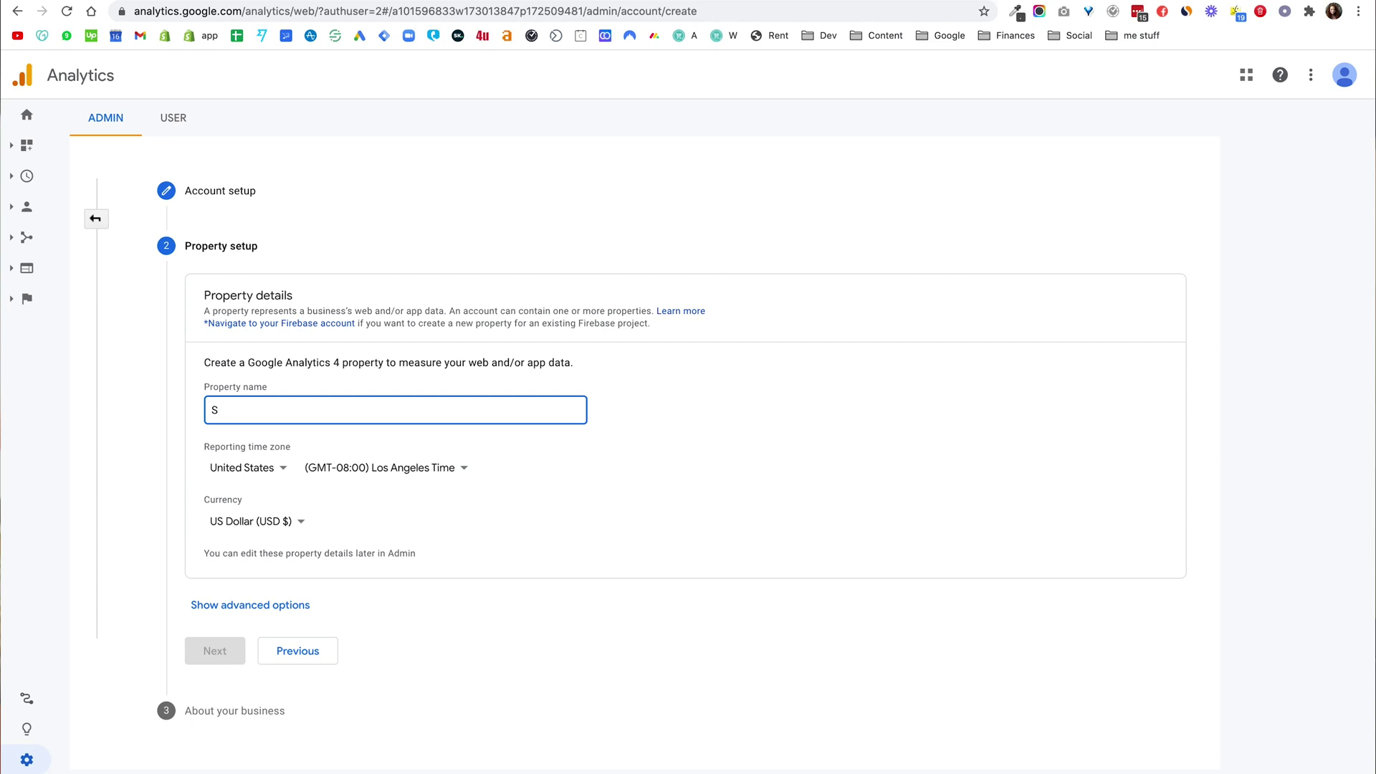
text(Stilyo Test - Universal)
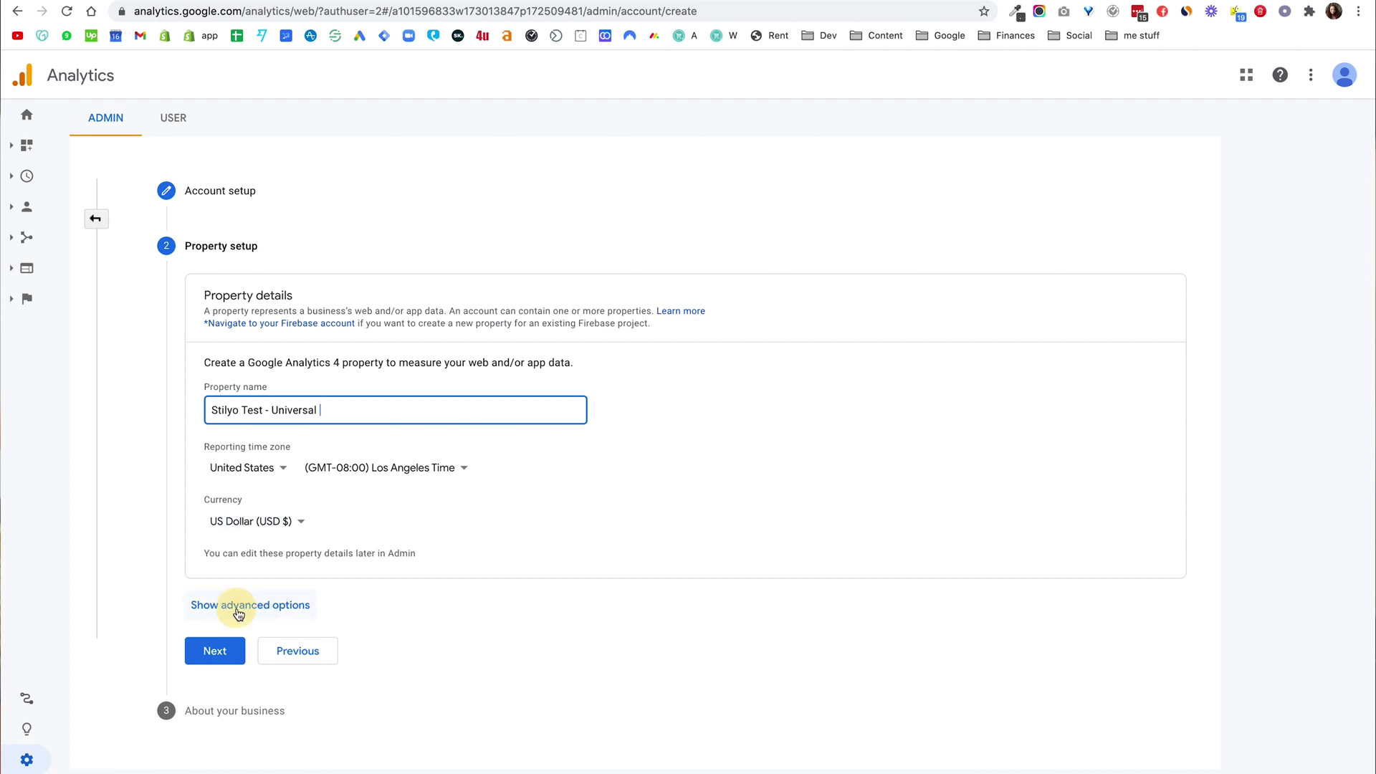
Under advanced options, set up a Universal Analytics-only property for the website stilyo.io.
click(239, 605)
scroll(329, 537, down, 2)
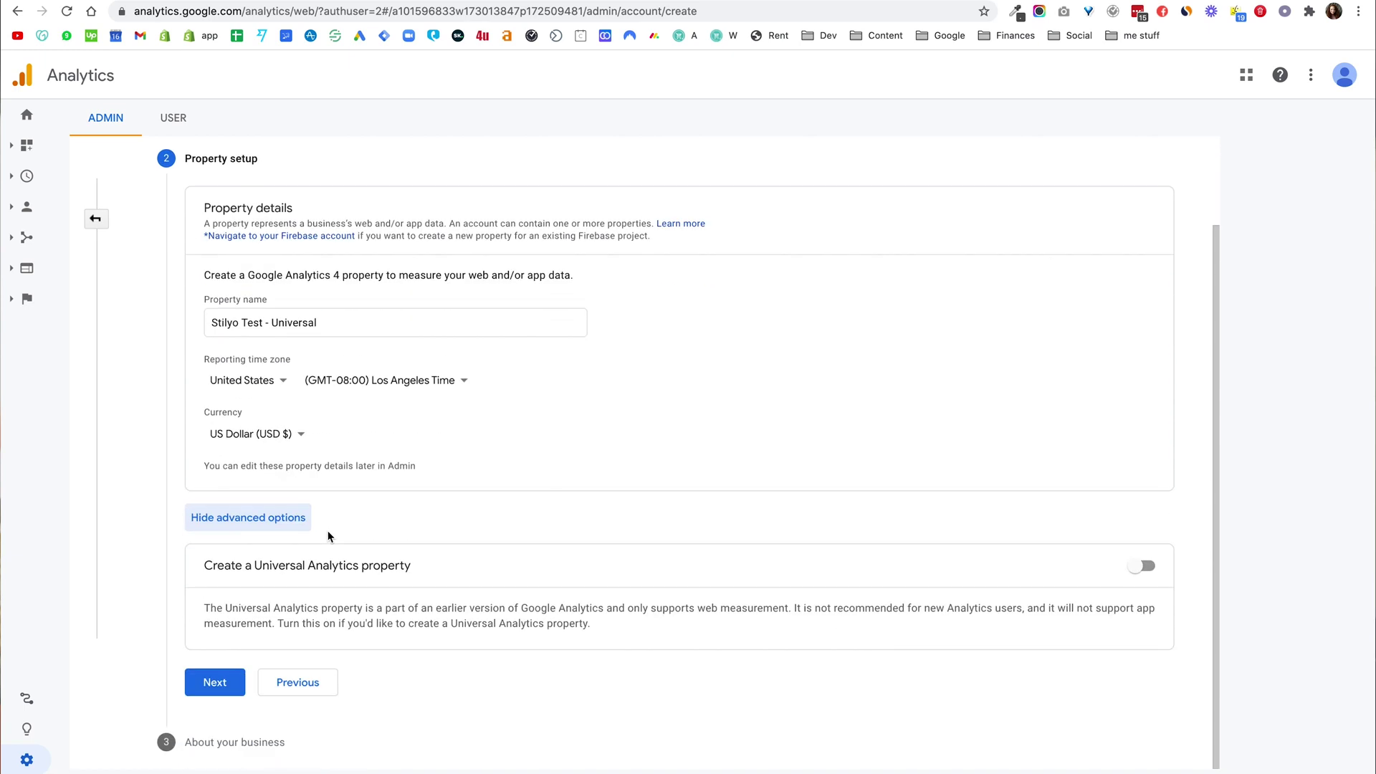
drag(213, 571, 360, 575)
click(359, 575)
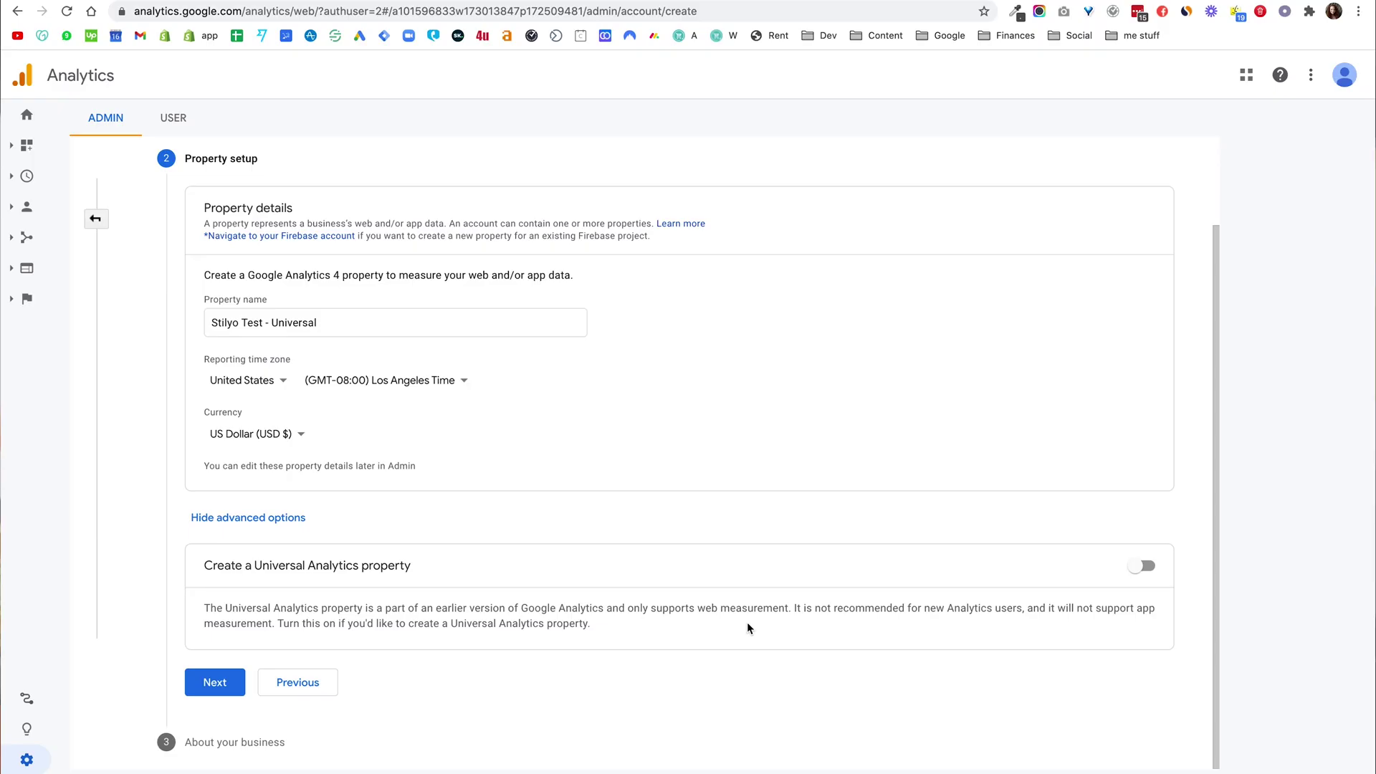
click(1120, 568)
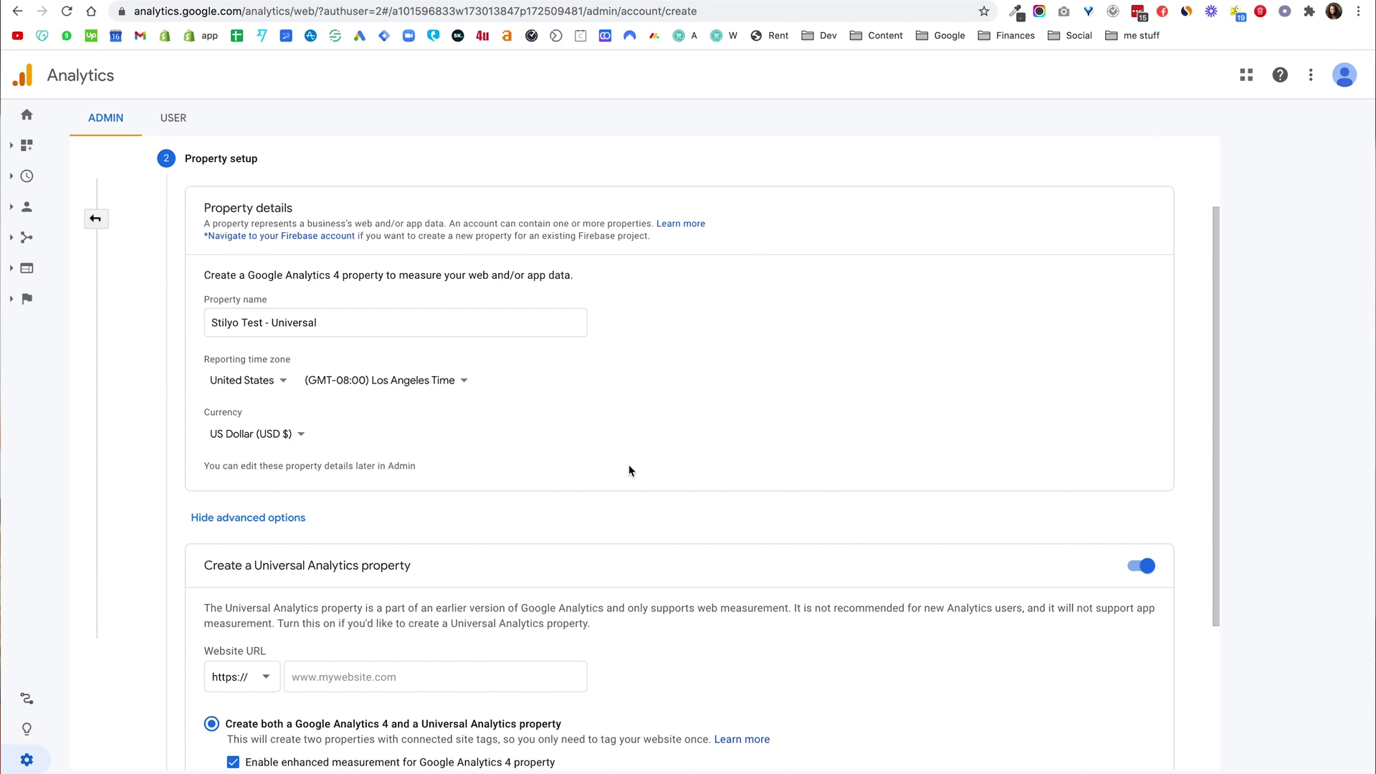
scroll(509, 595, down, 3)
click(472, 463)
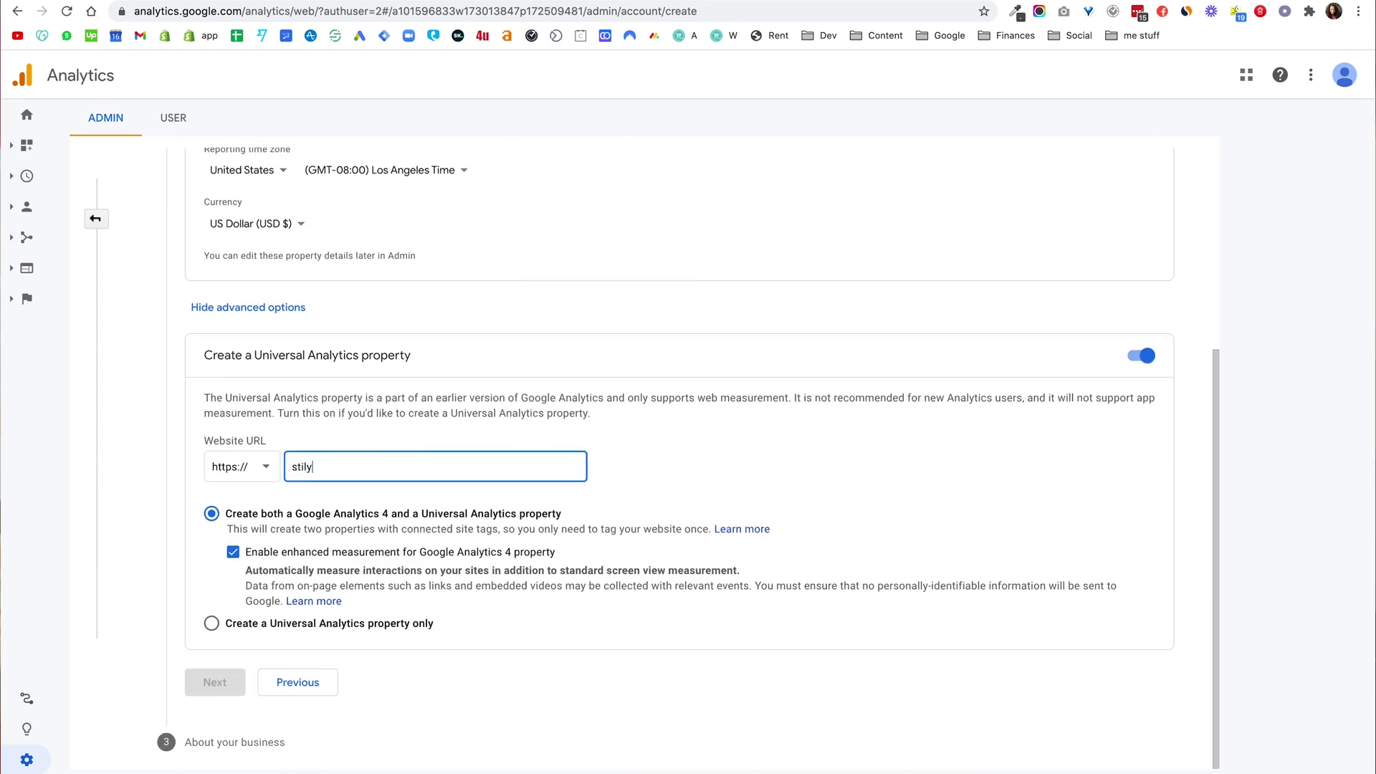
text(stilyo.io)
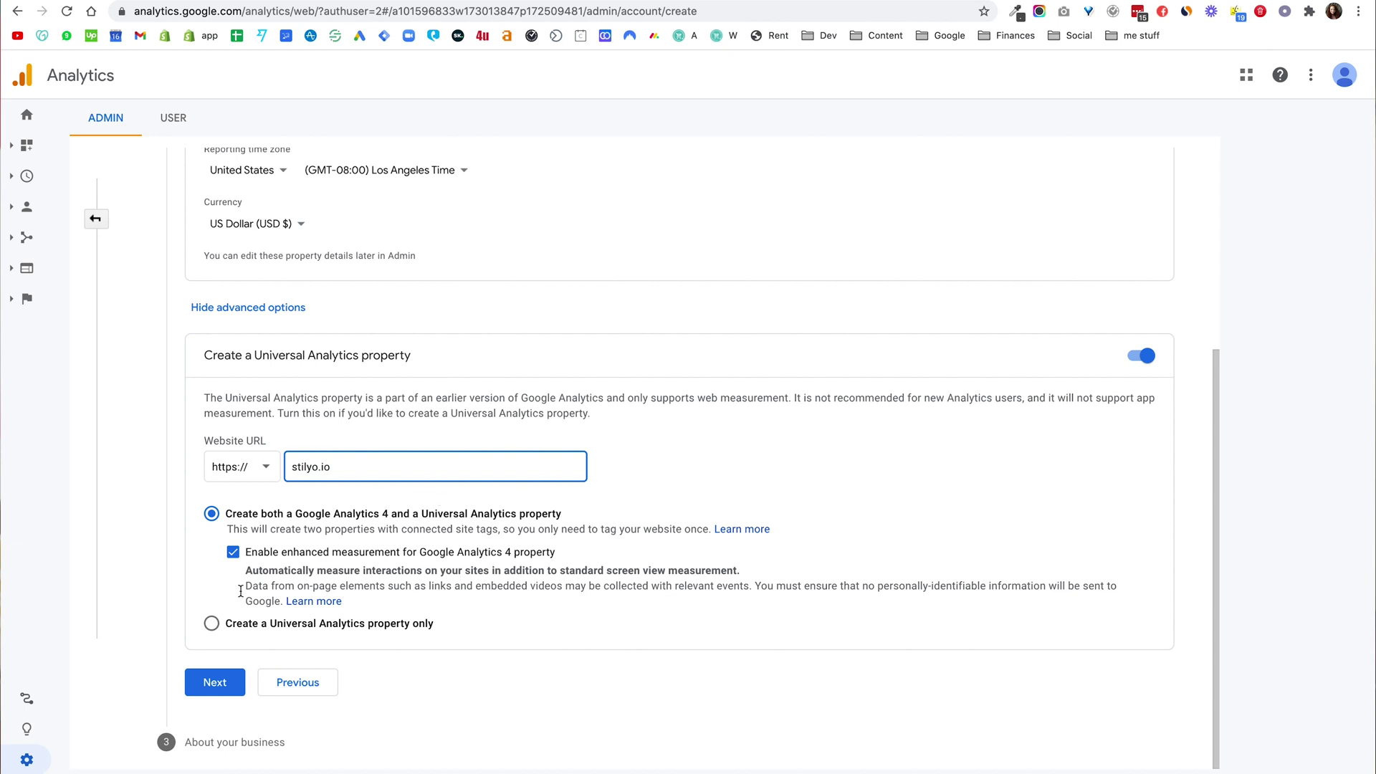
click(213, 625)
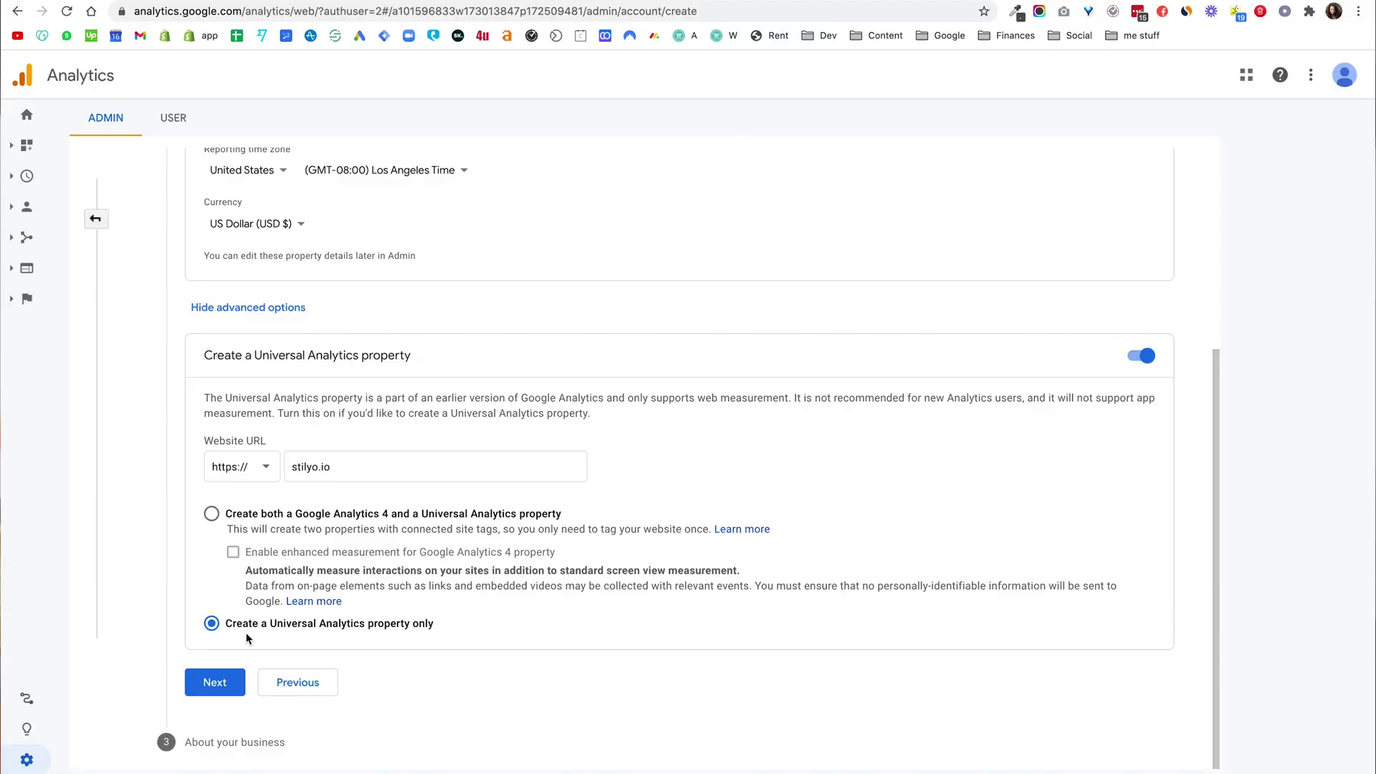
click(209, 683)
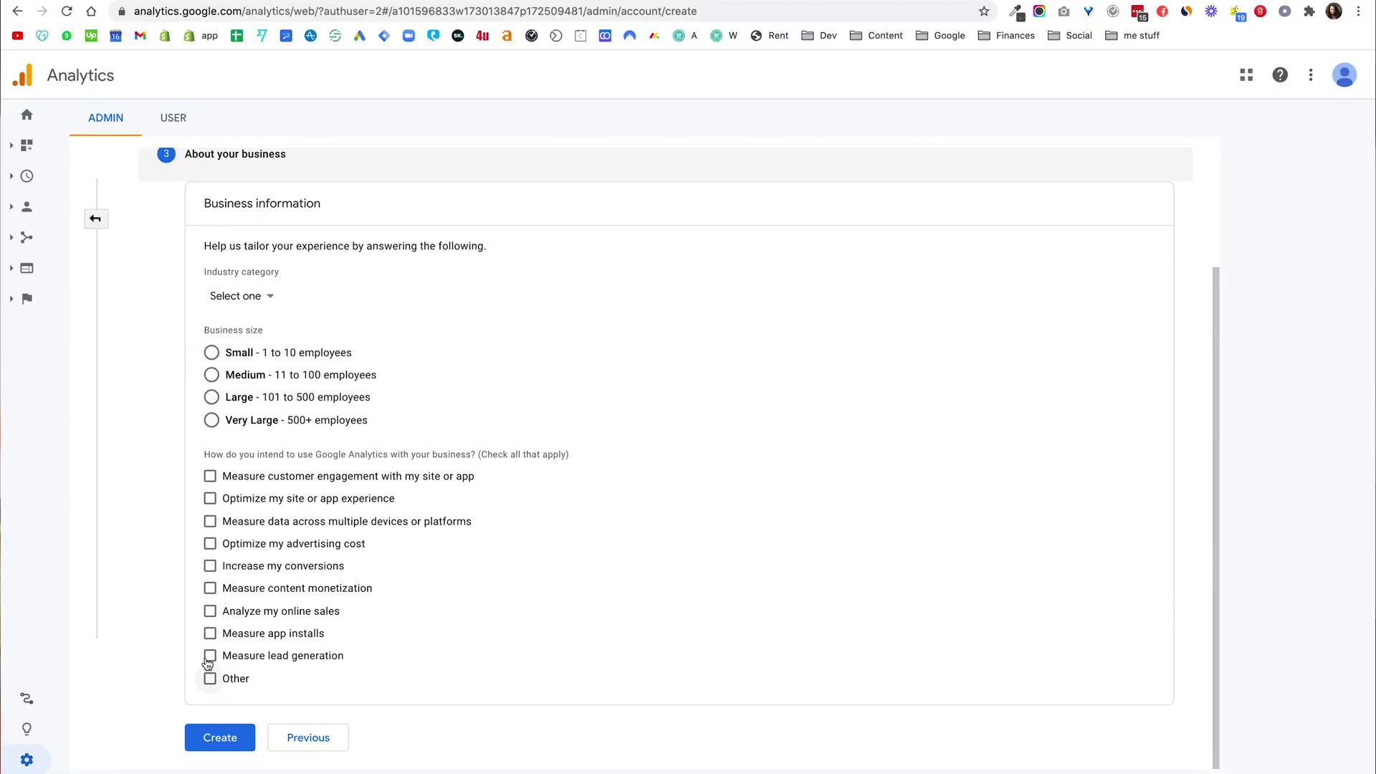
Set the industry to Computers & Electronics and the business size to Small, then create the account.
click(234, 300)
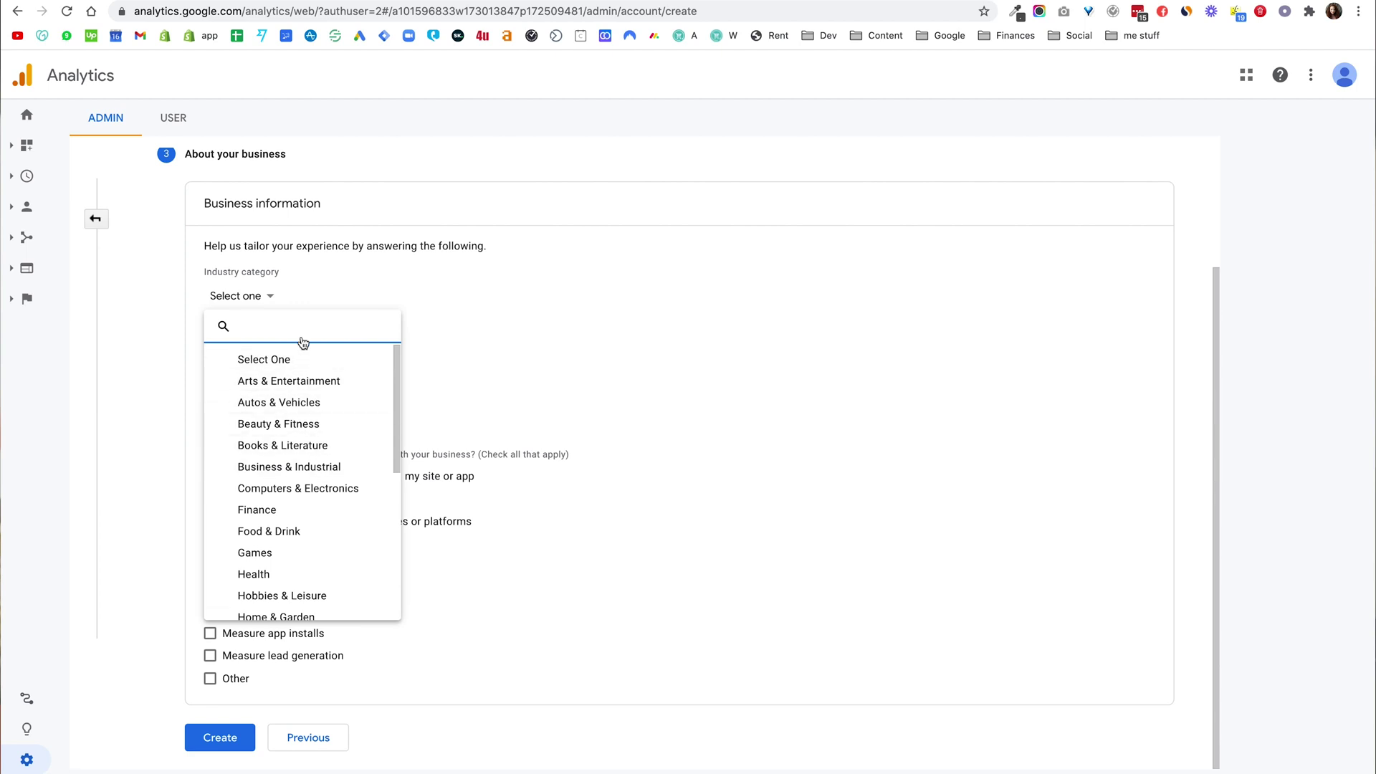
click(320, 491)
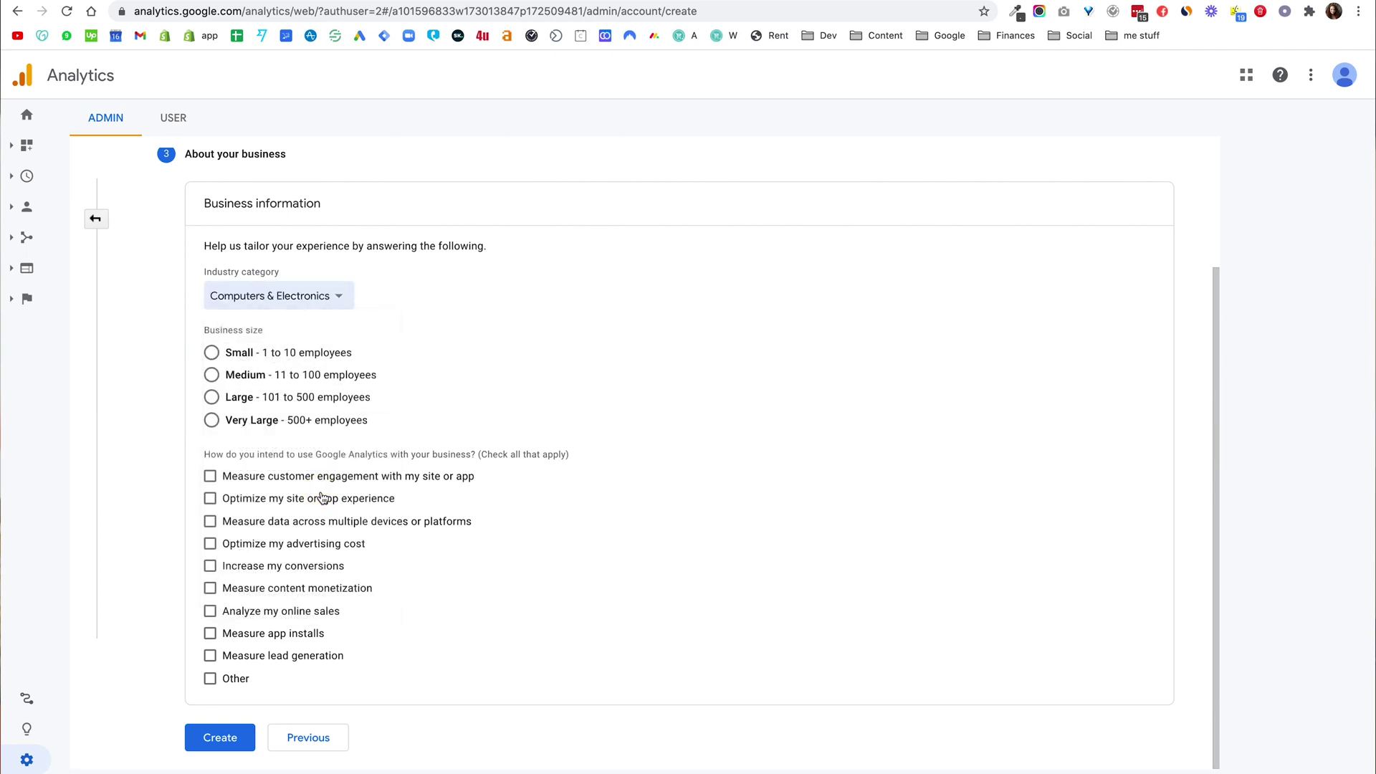
click(243, 356)
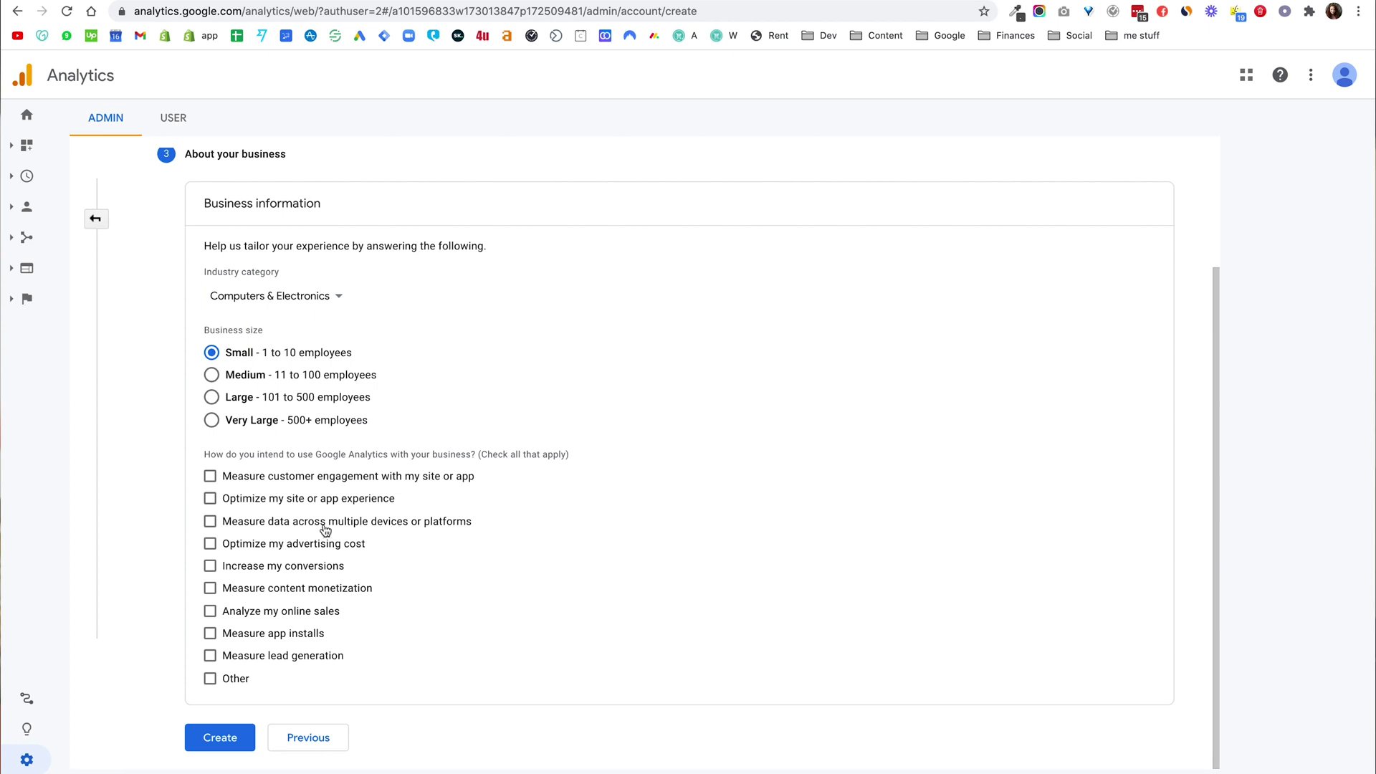
click(222, 740)
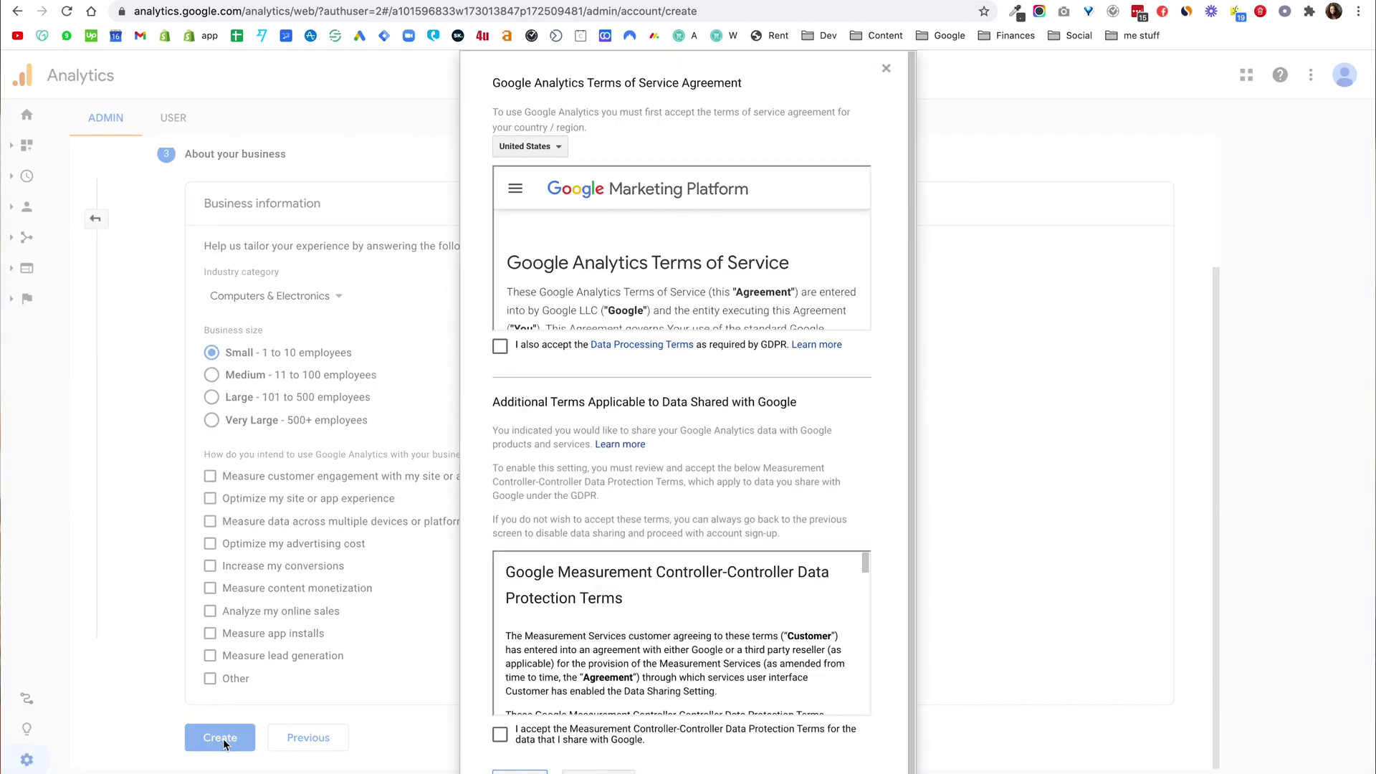
Accept the Data Processing Terms and the Measurement Controller-Controller Data Protection Terms.
click(544, 349)
scroll(562, 516, down, 1)
click(507, 714)
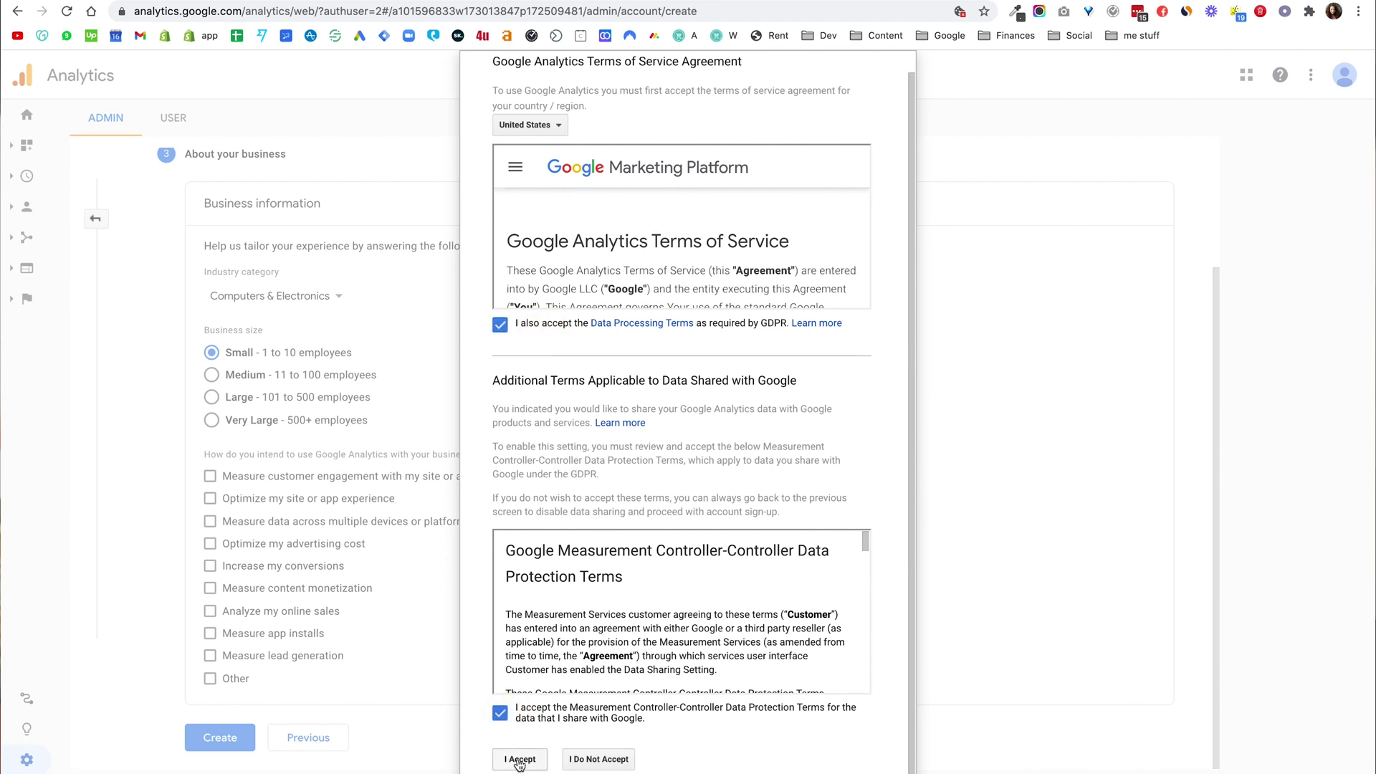
click(518, 759)
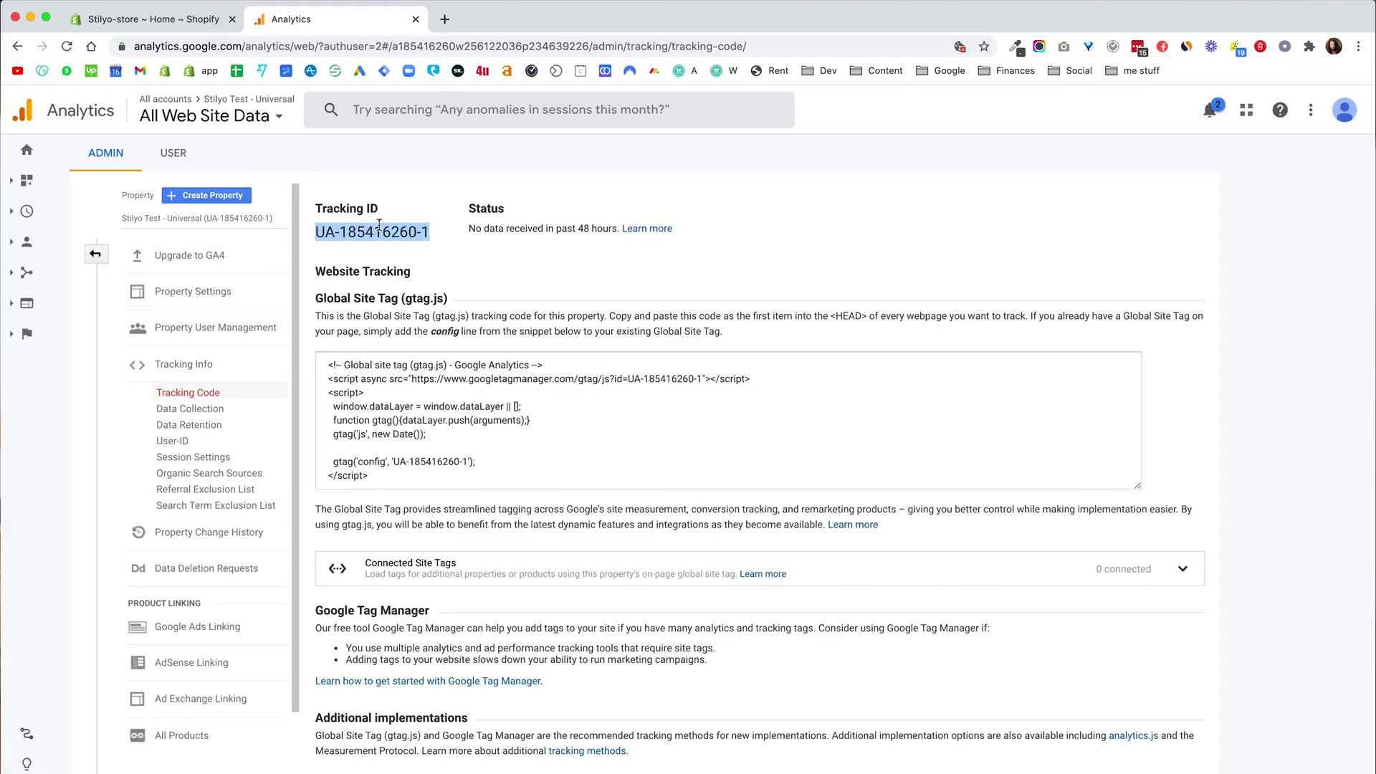
Switch over to the Stilyo-store Shopify admin.
click(190, 24)
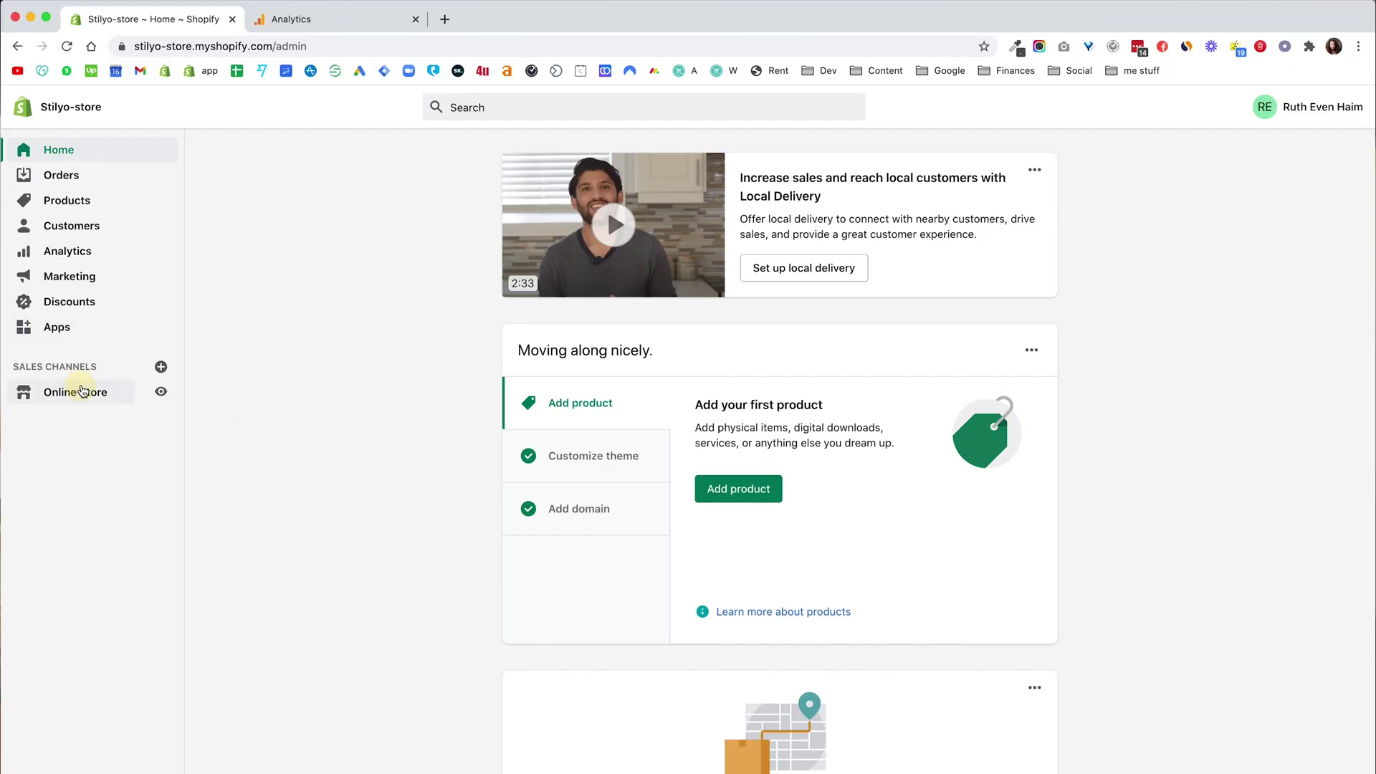
Paste the tracking ID into the online store's Google Analytics account preference and save it.
click(85, 391)
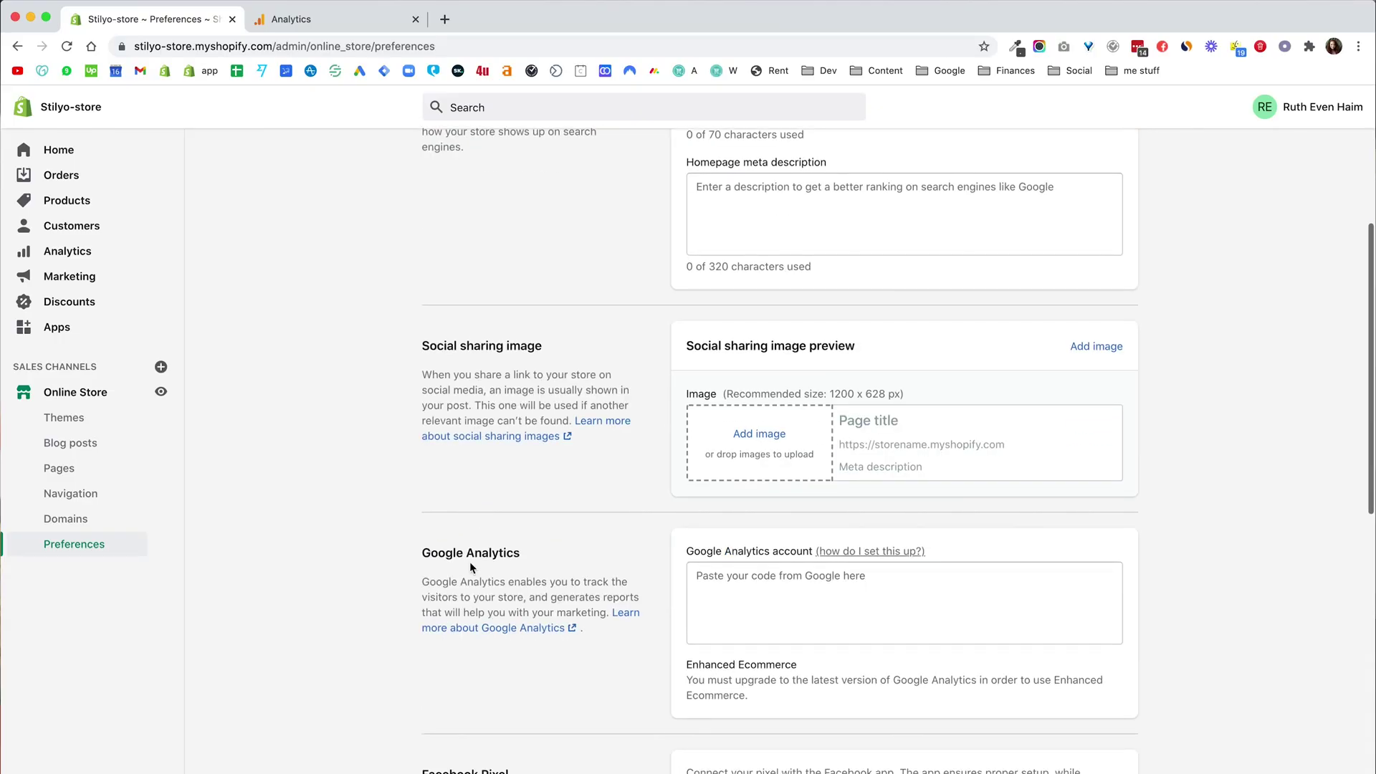
click(796, 611)
key(super+v)
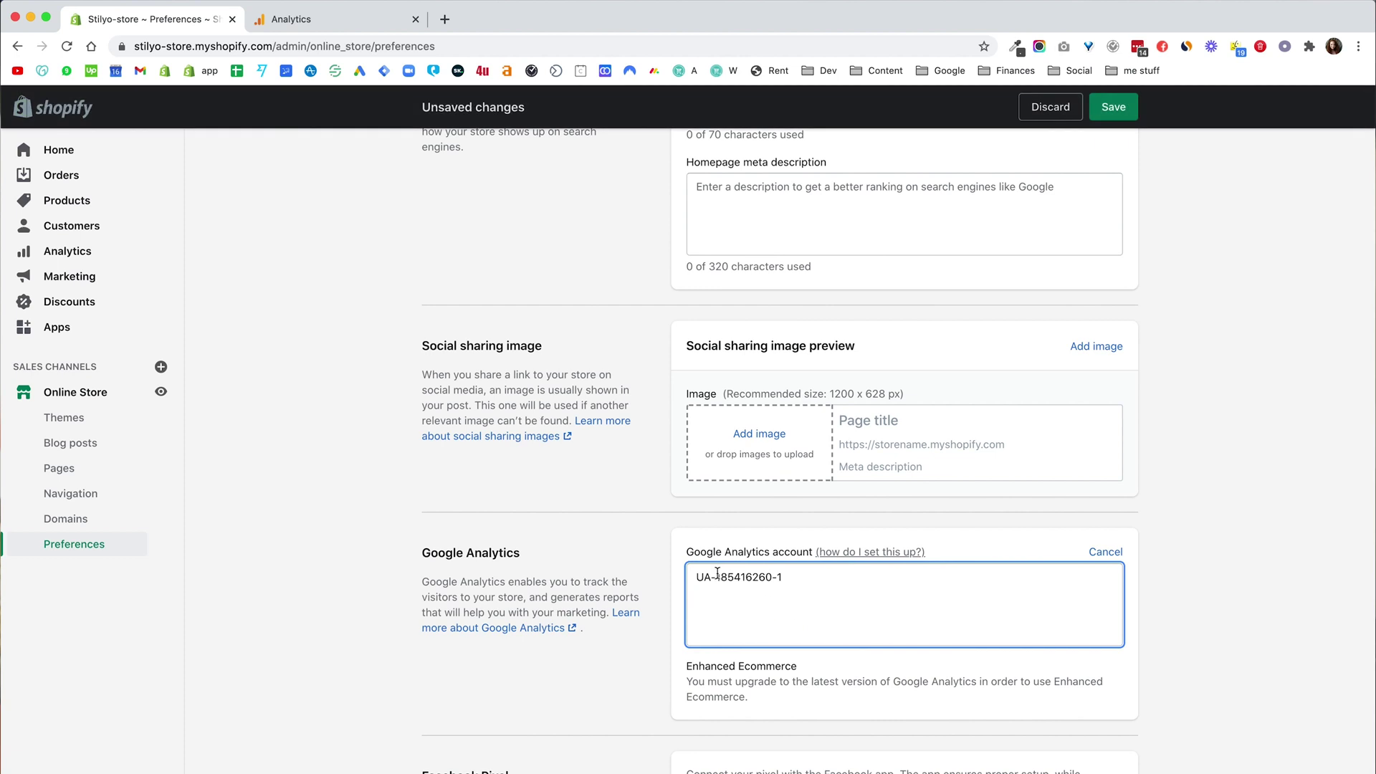
click(1114, 107)
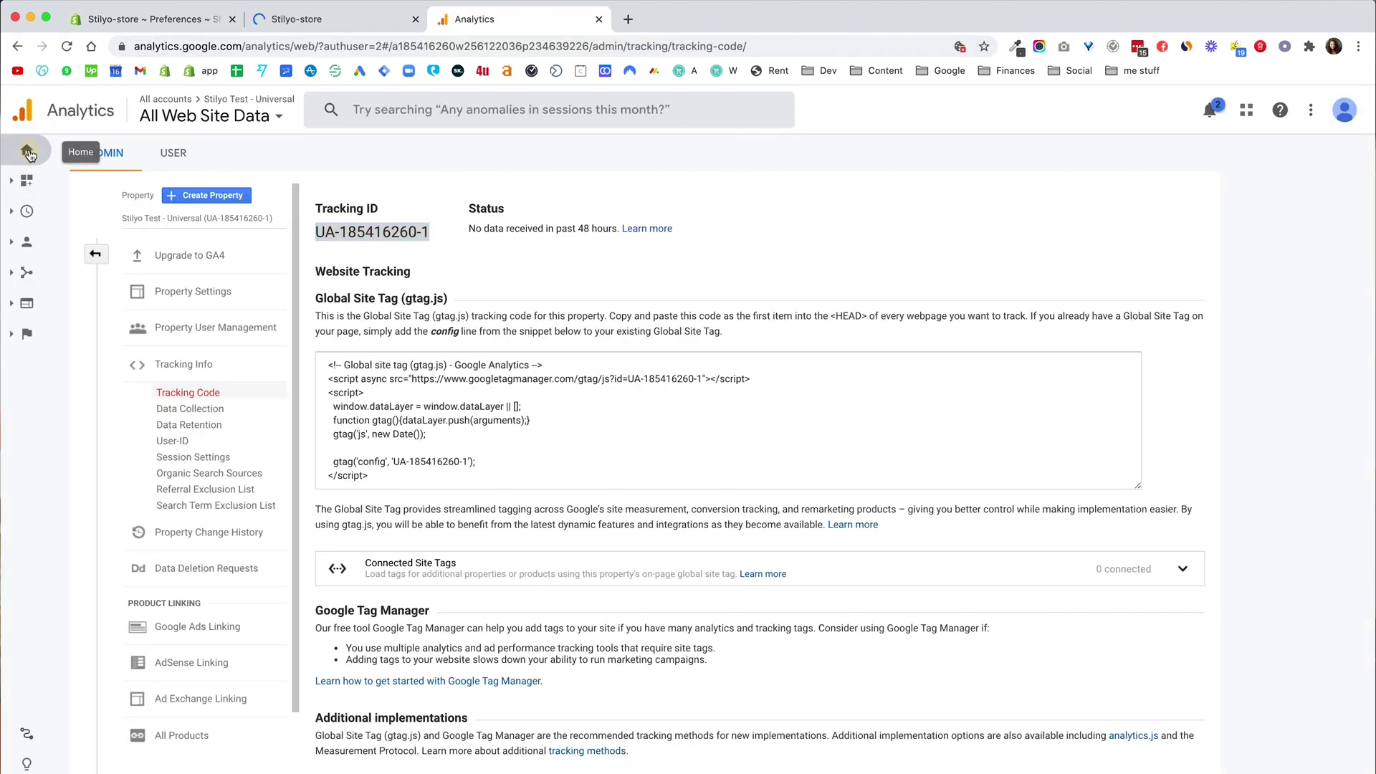
Go to Analytics Home to confirm 1 active user right now.
click(27, 152)
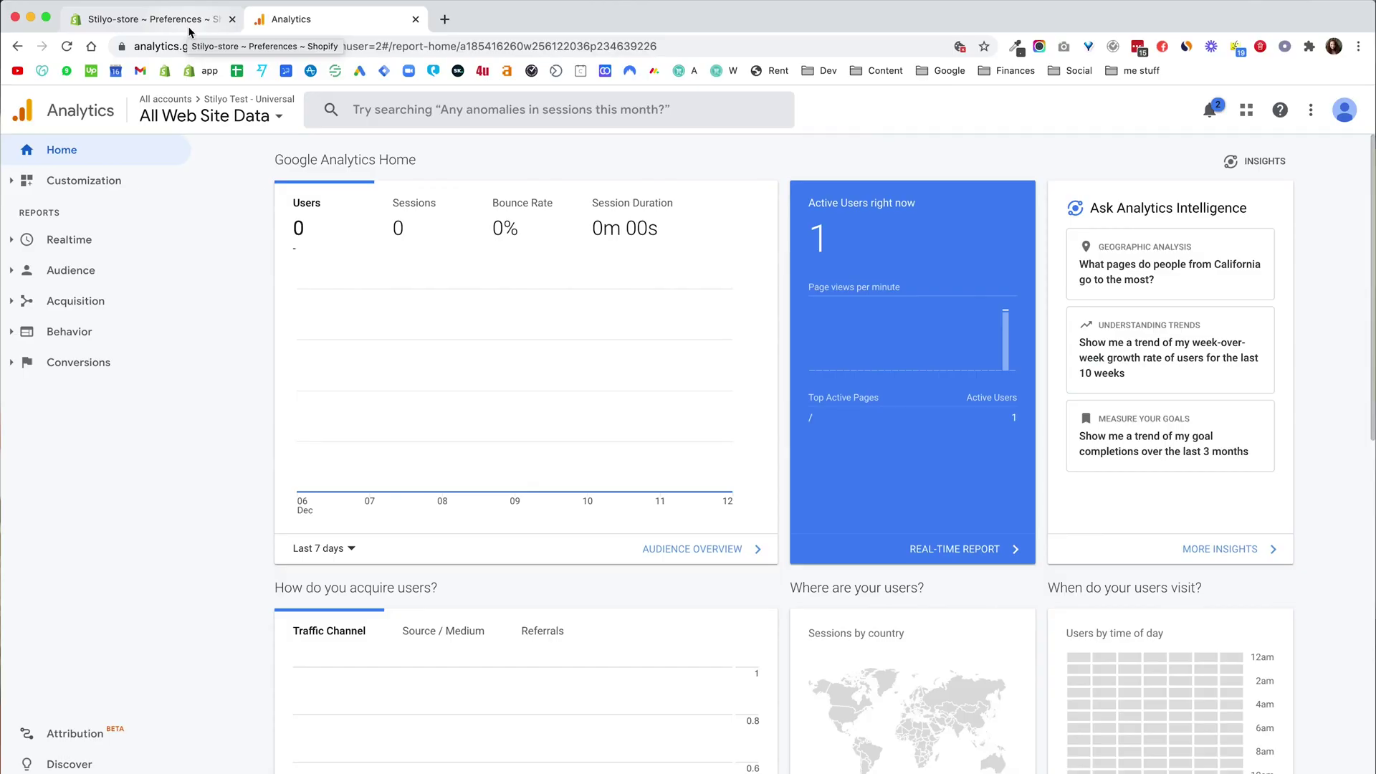
Delete the tracking ID from Shopify's Google Analytics account preference and save the change.
click(189, 25)
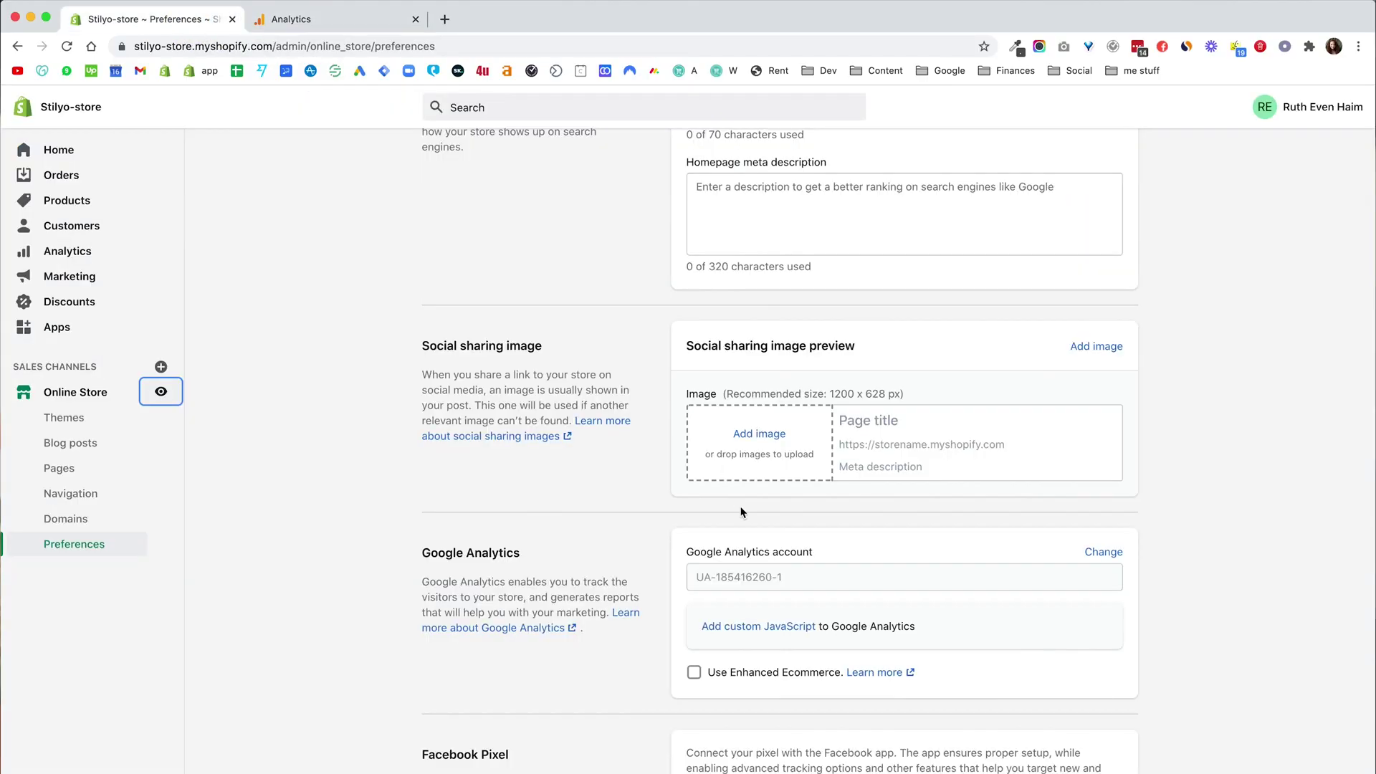
click(1104, 553)
triple_click(798, 601)
key(BackSpace)
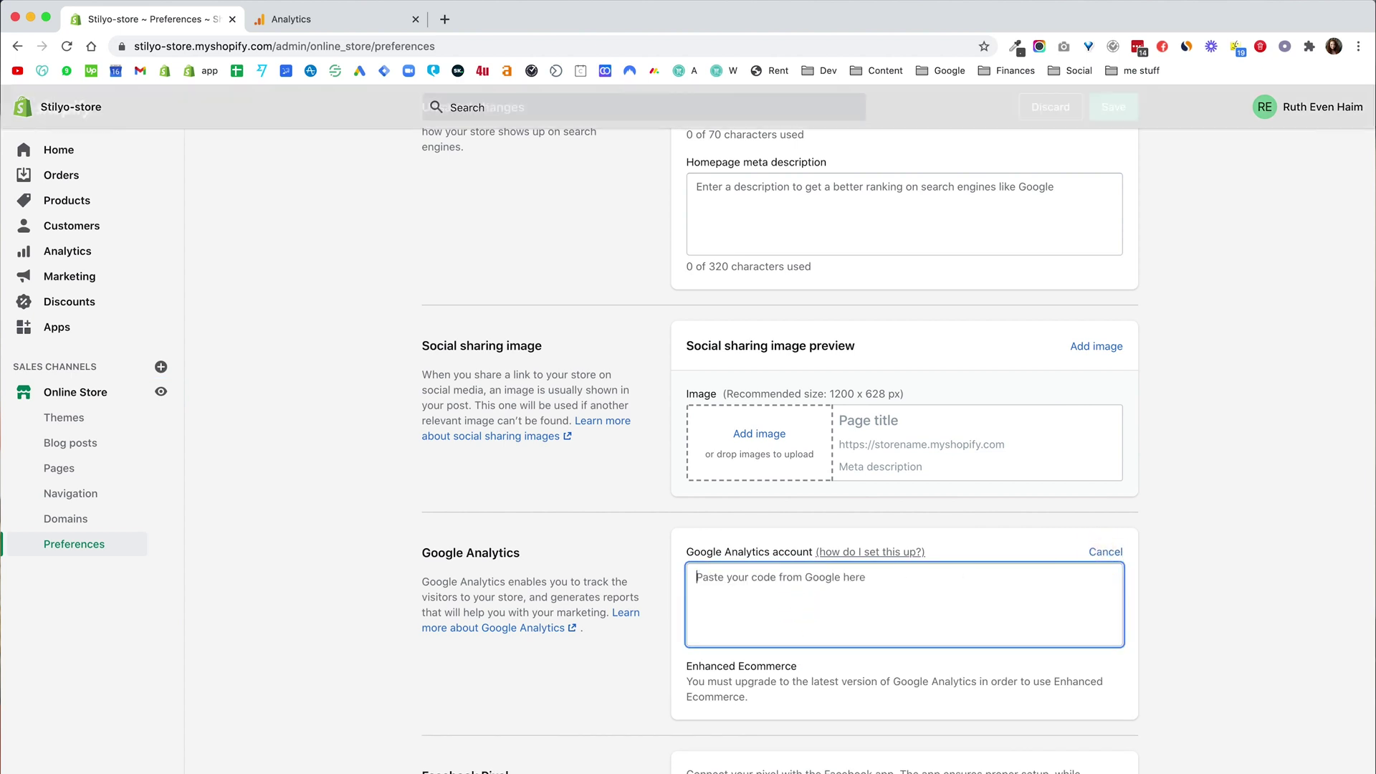
click(1115, 111)
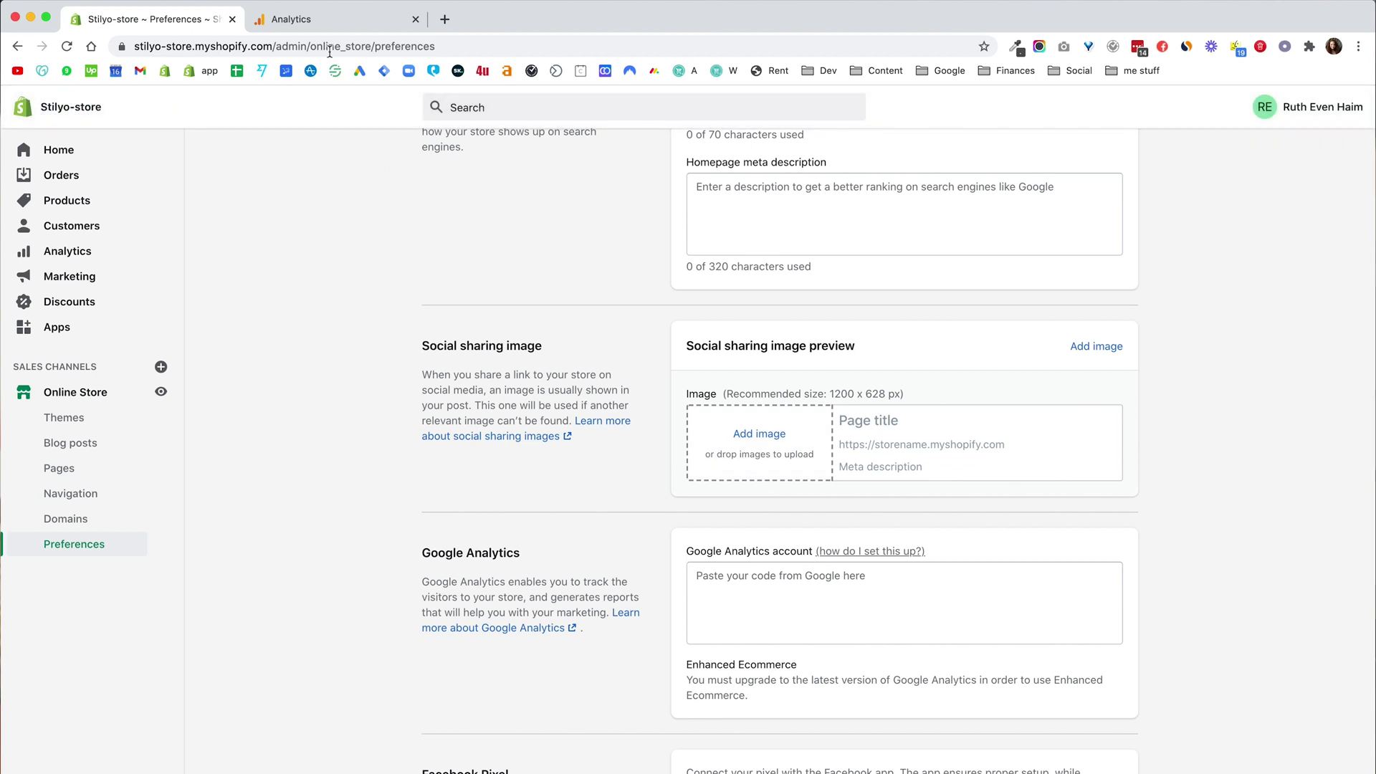
click(327, 23)
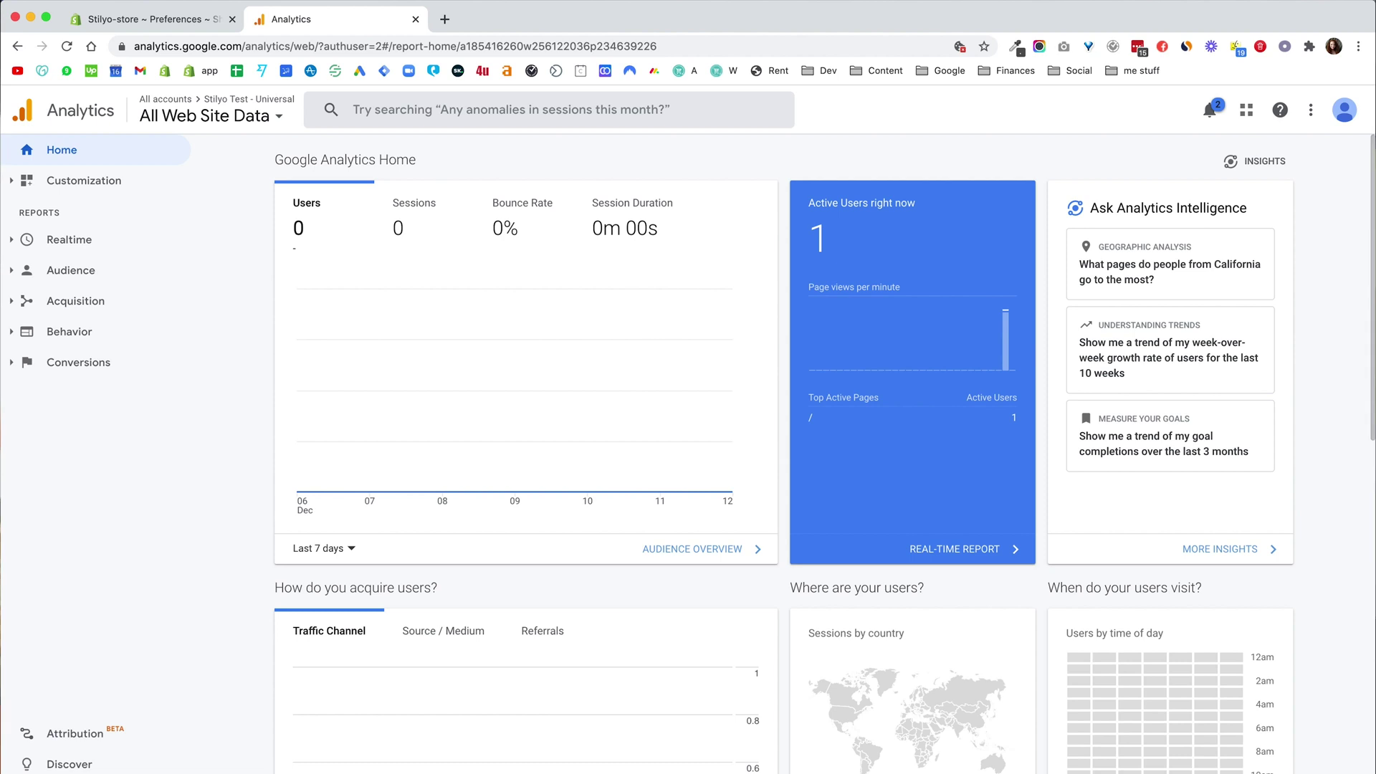
Start a new GA4 property 'Stilyo Test - New' from Admin, leaving Universal Analytics switched off.
click(62, 762)
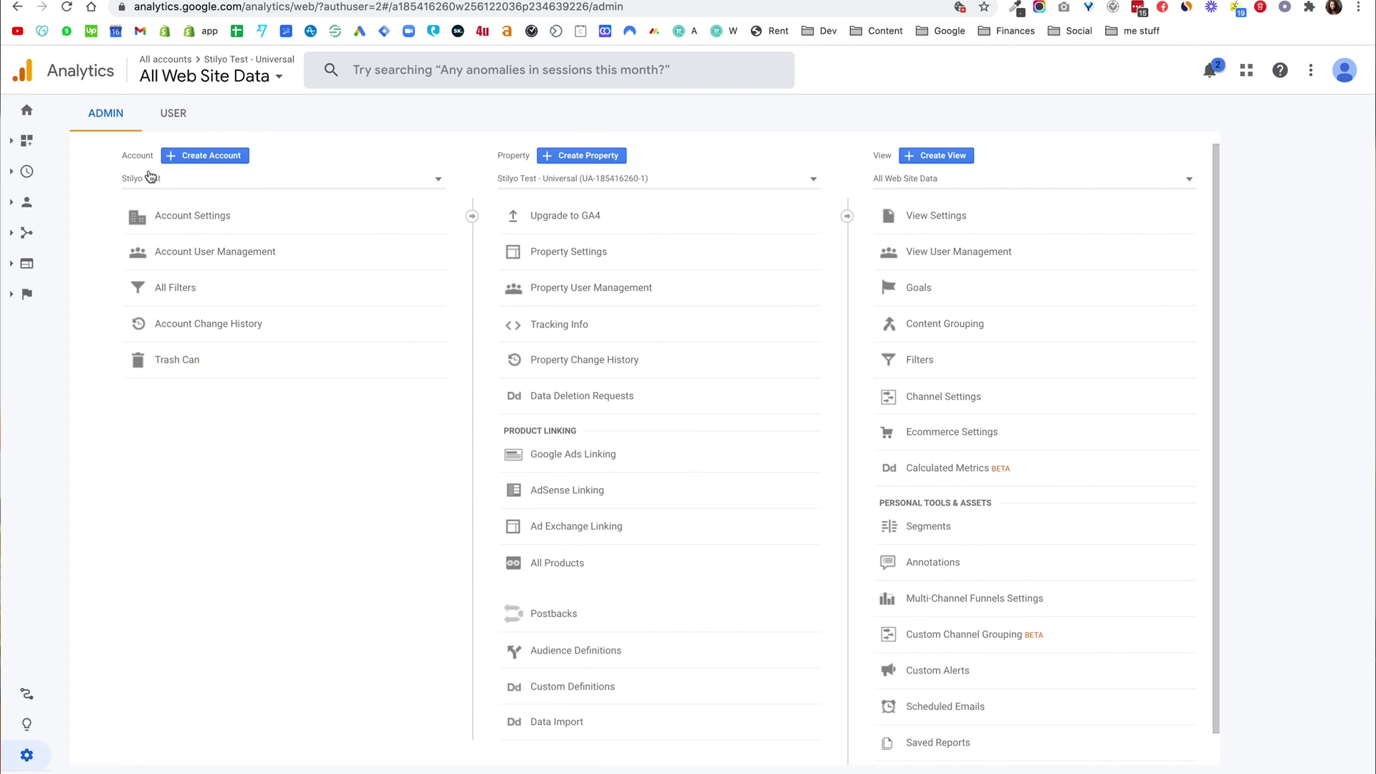
click(581, 158)
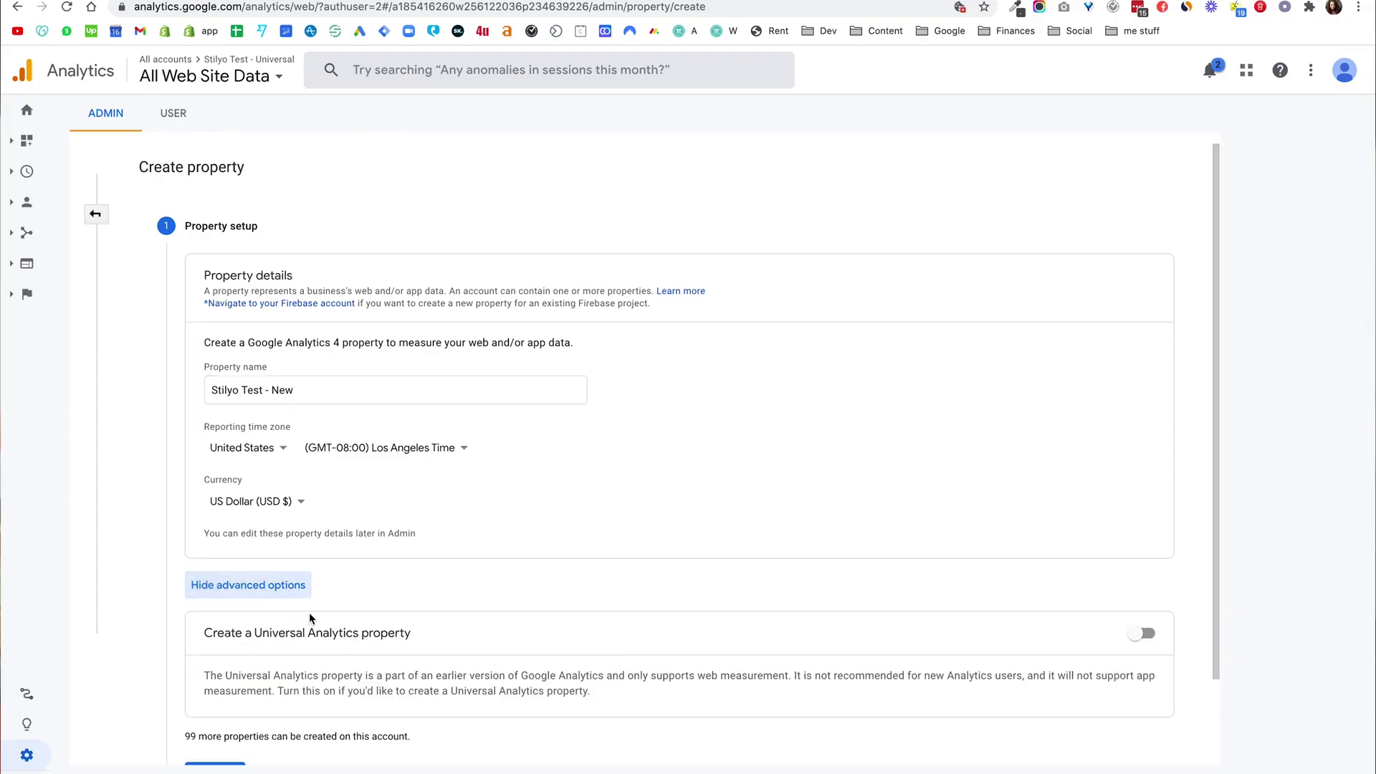
scroll(310, 618, down, 2)
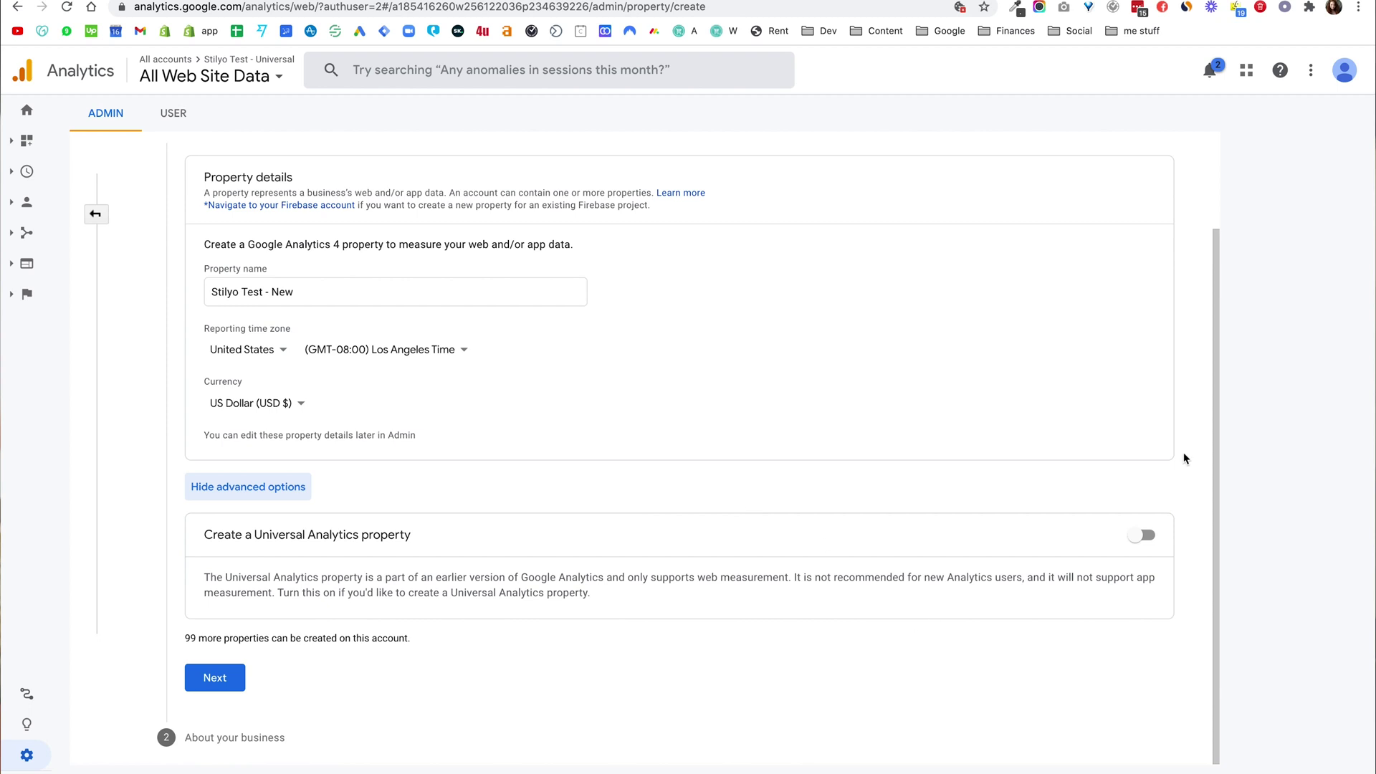
click(1149, 536)
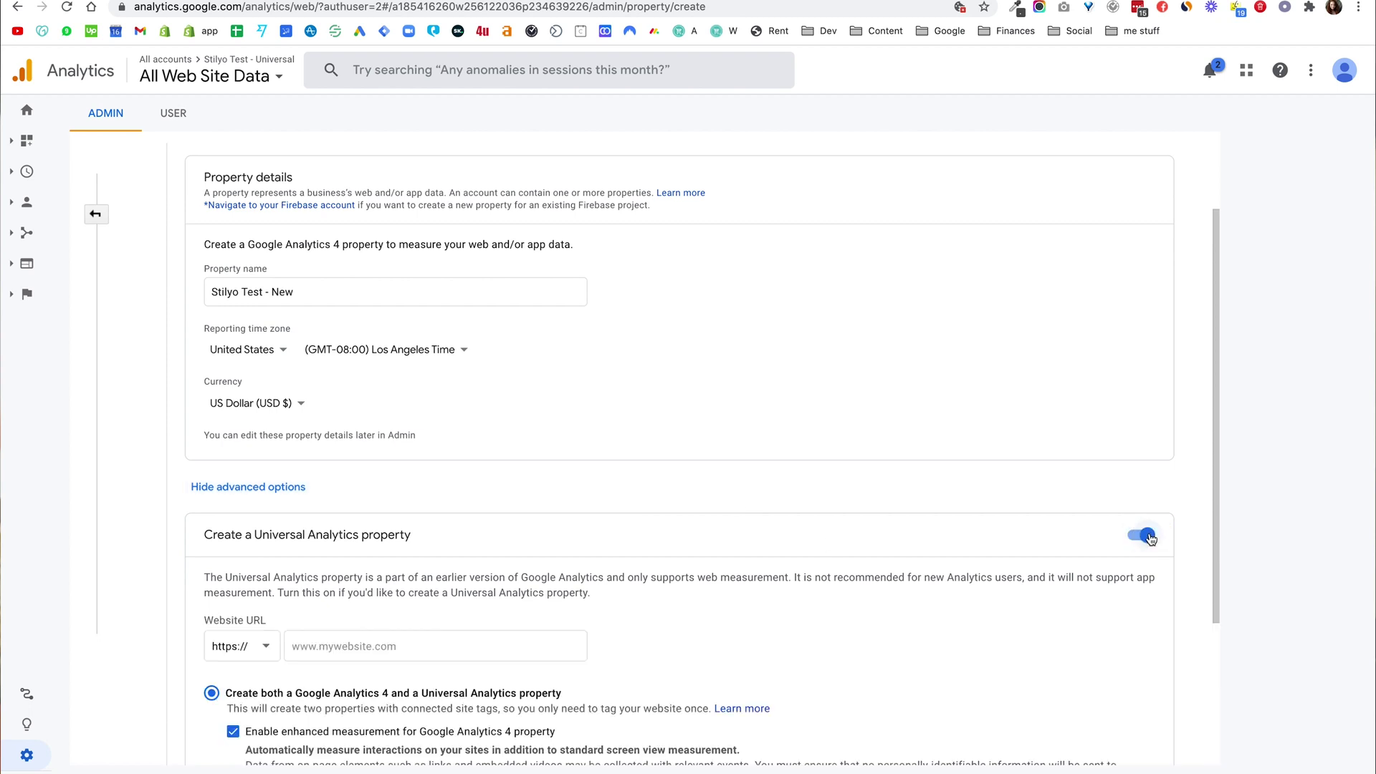
scroll(871, 517, down, 3)
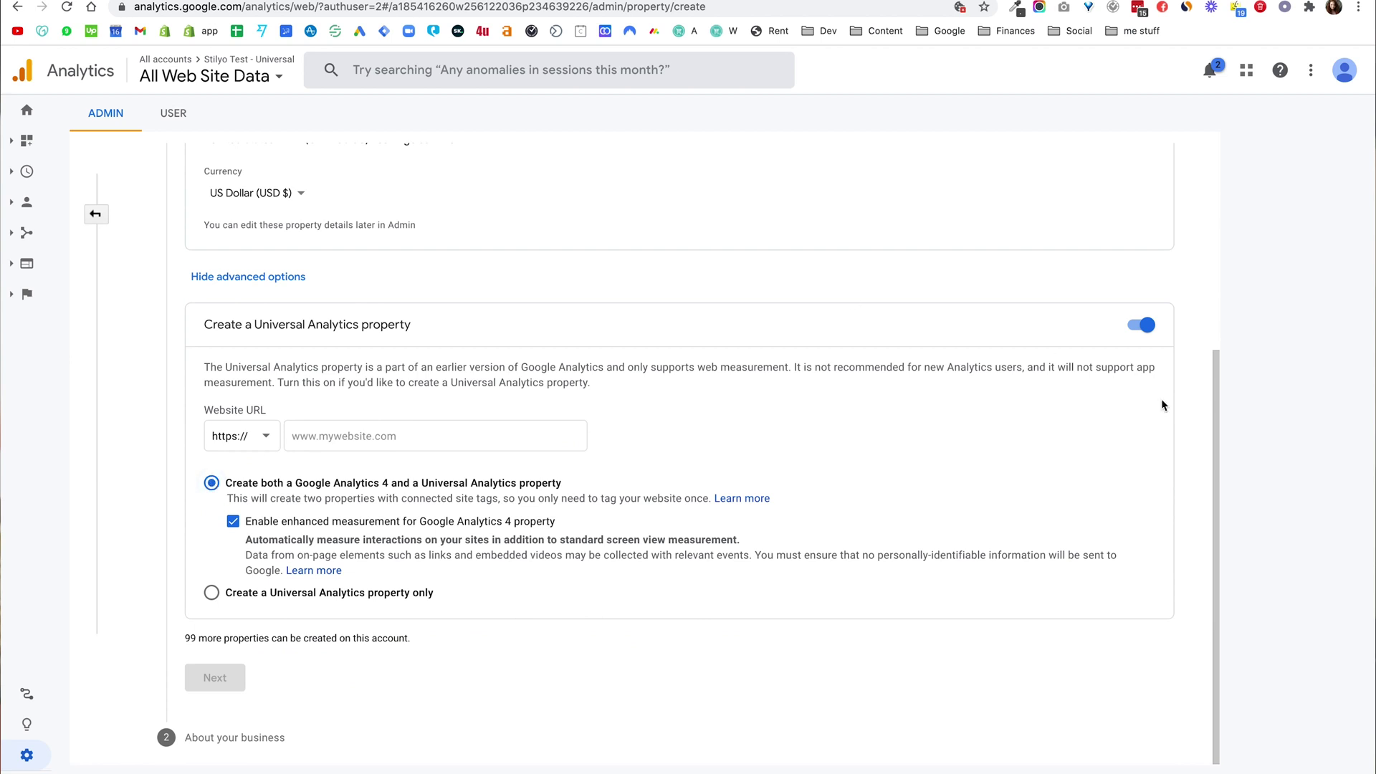
click(1147, 327)
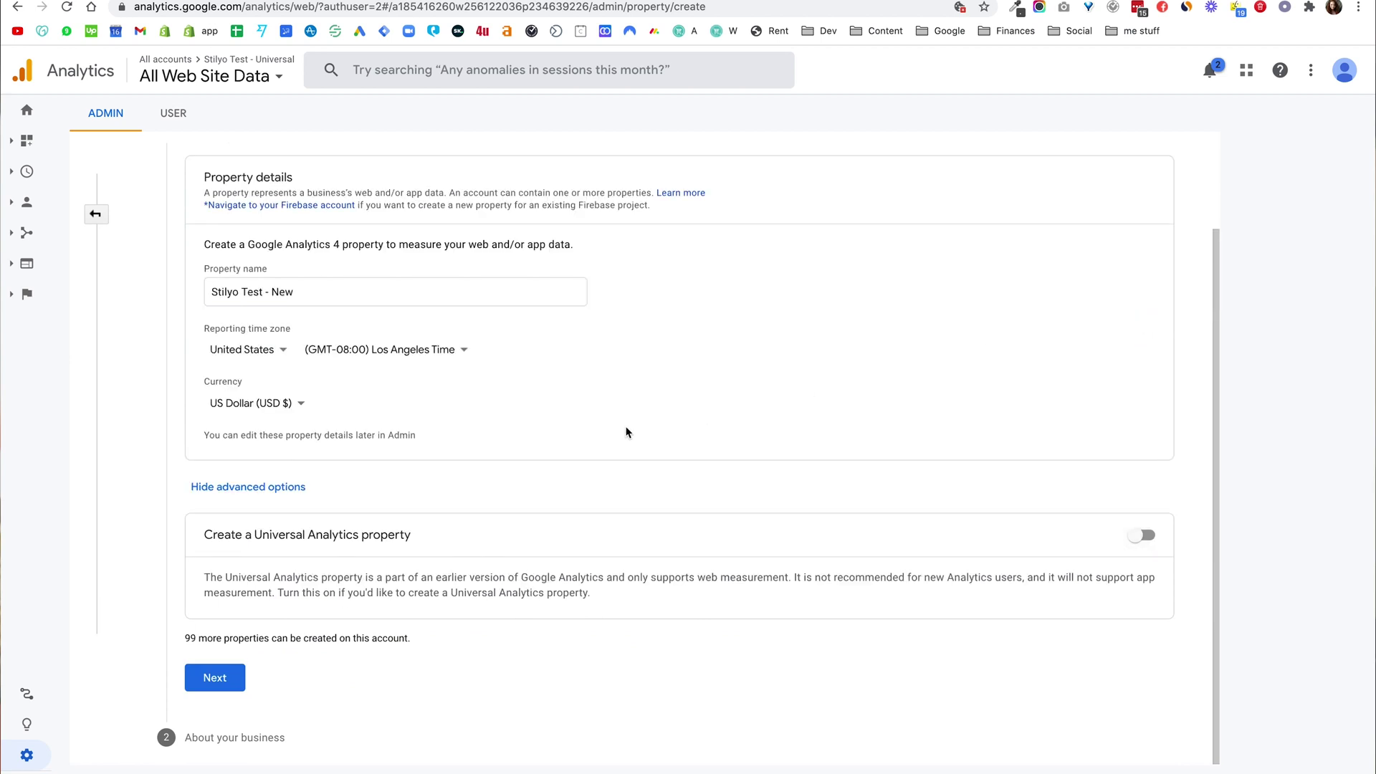
click(207, 688)
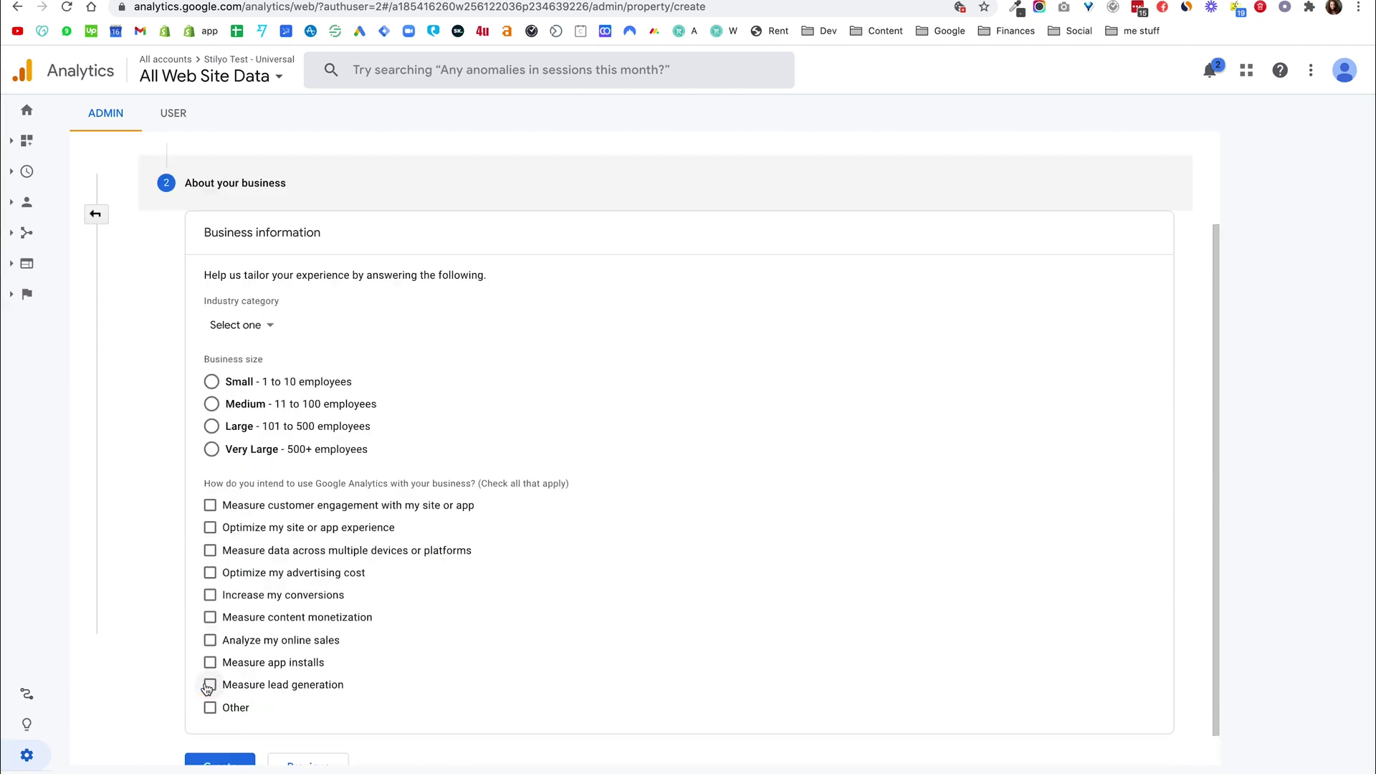
Set the industry to Computers & Electronics and the business size to Small, 1 to 10 employees.
click(271, 325)
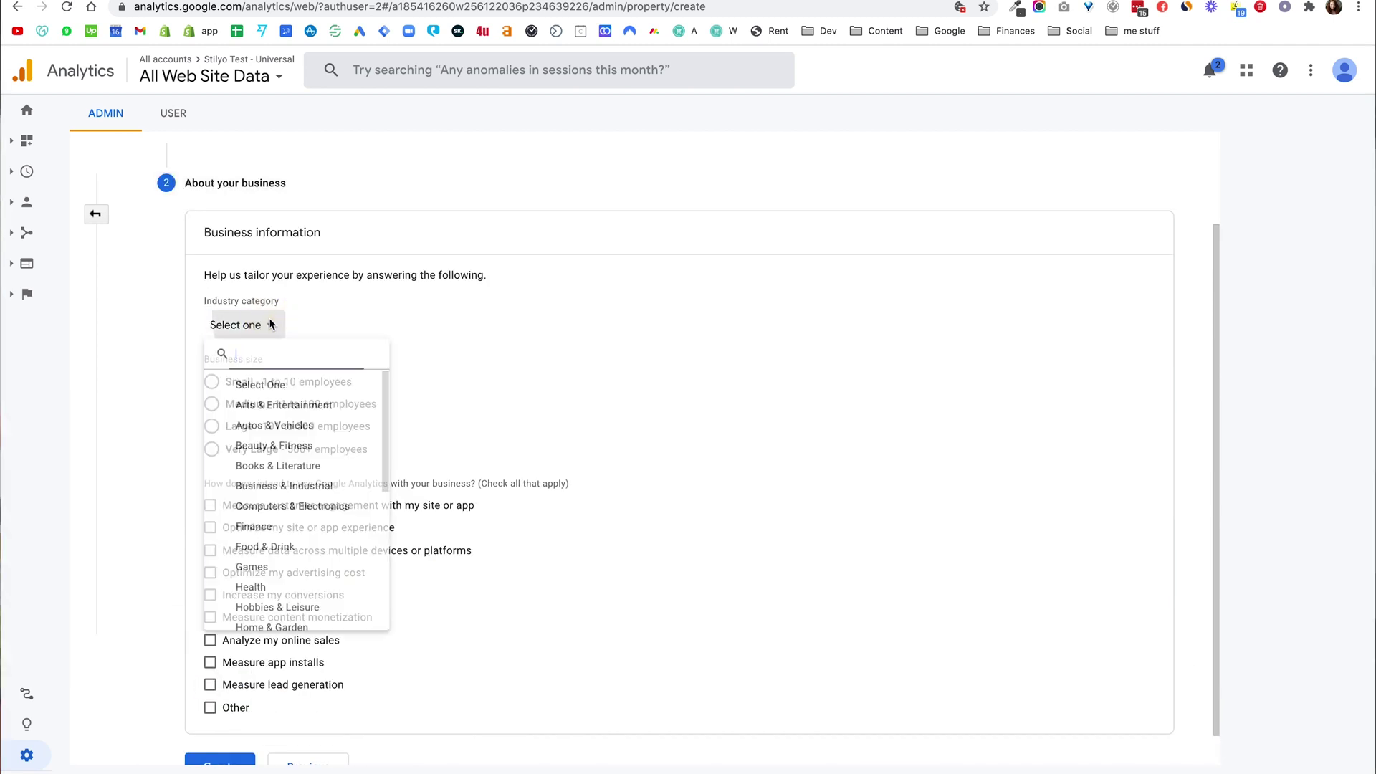
click(312, 518)
click(244, 382)
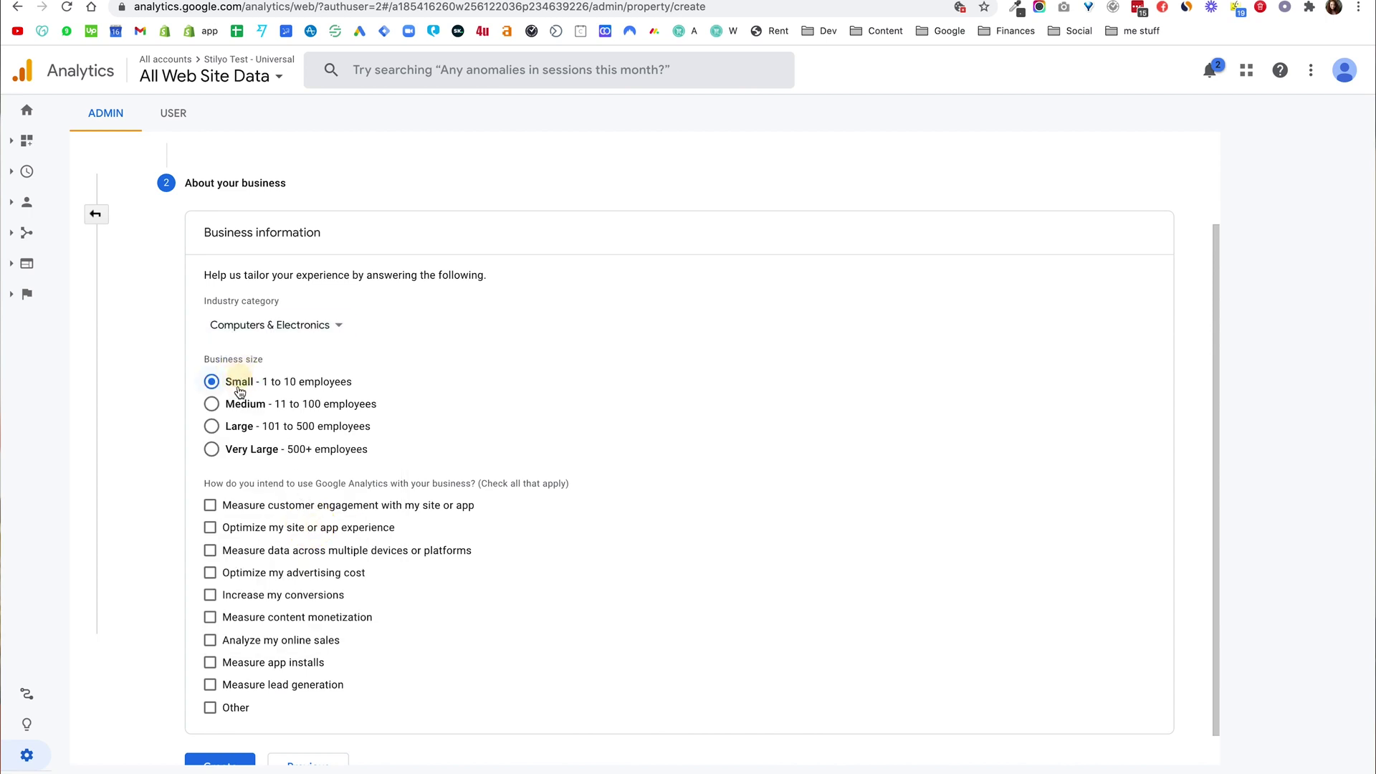
scroll(259, 652, down, 1)
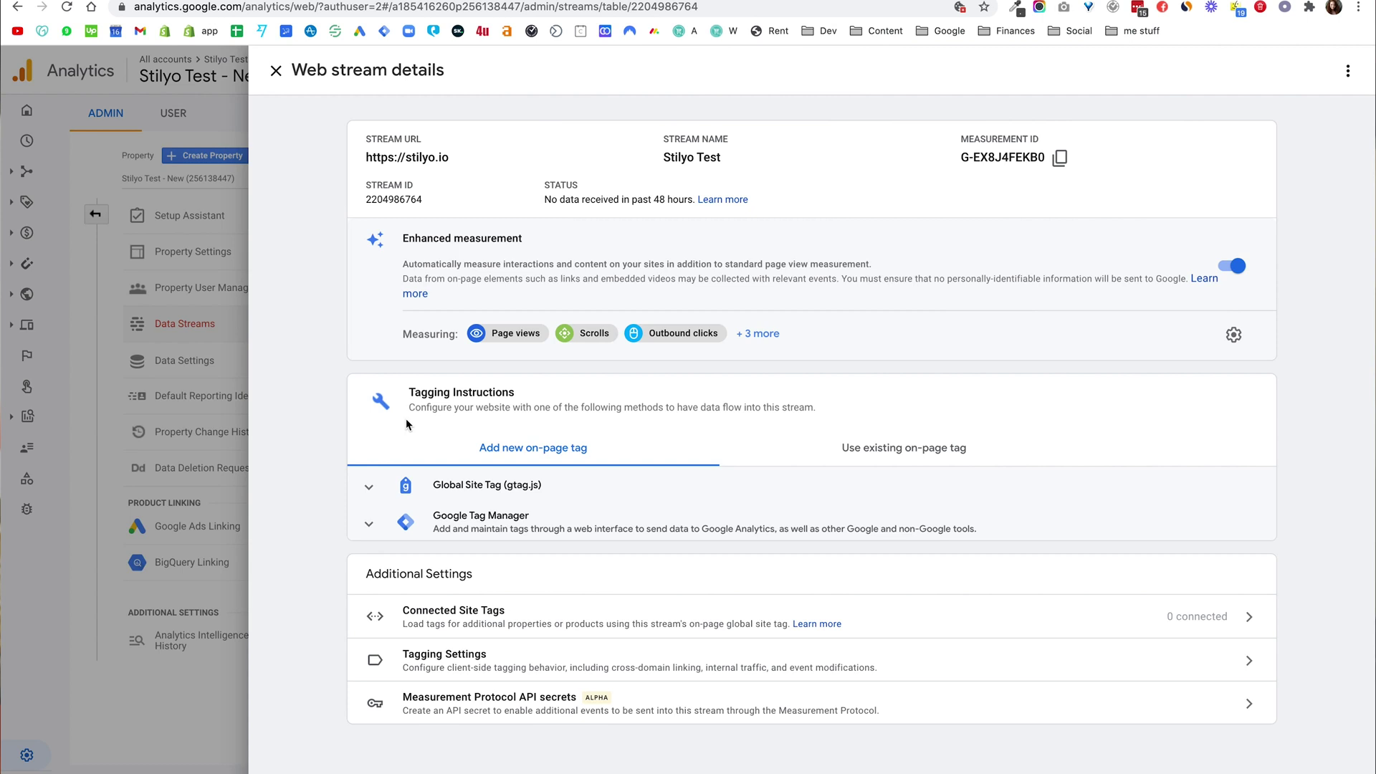
Switch the stream's tagging instructions to 'Add new on-page tag' and expand the gtag.js snippet.
click(418, 393)
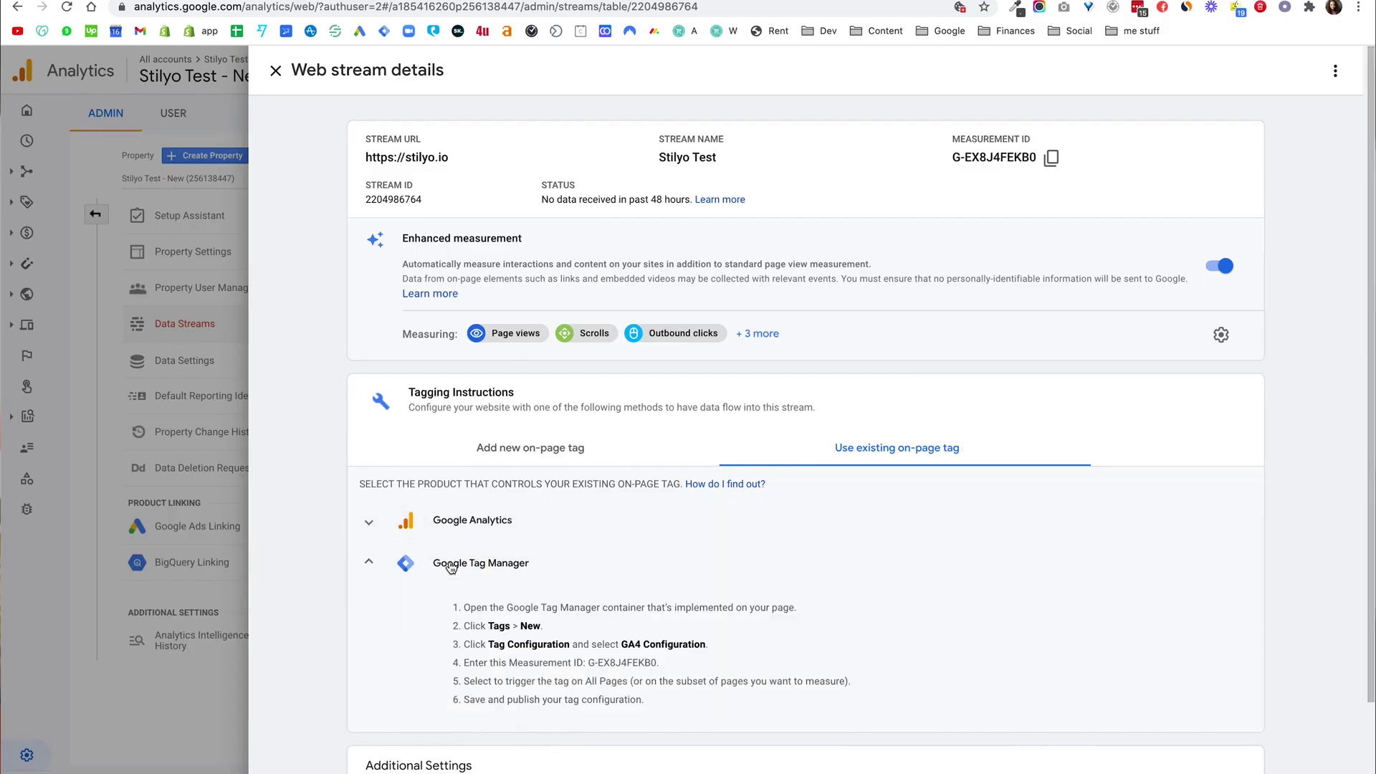
click(482, 563)
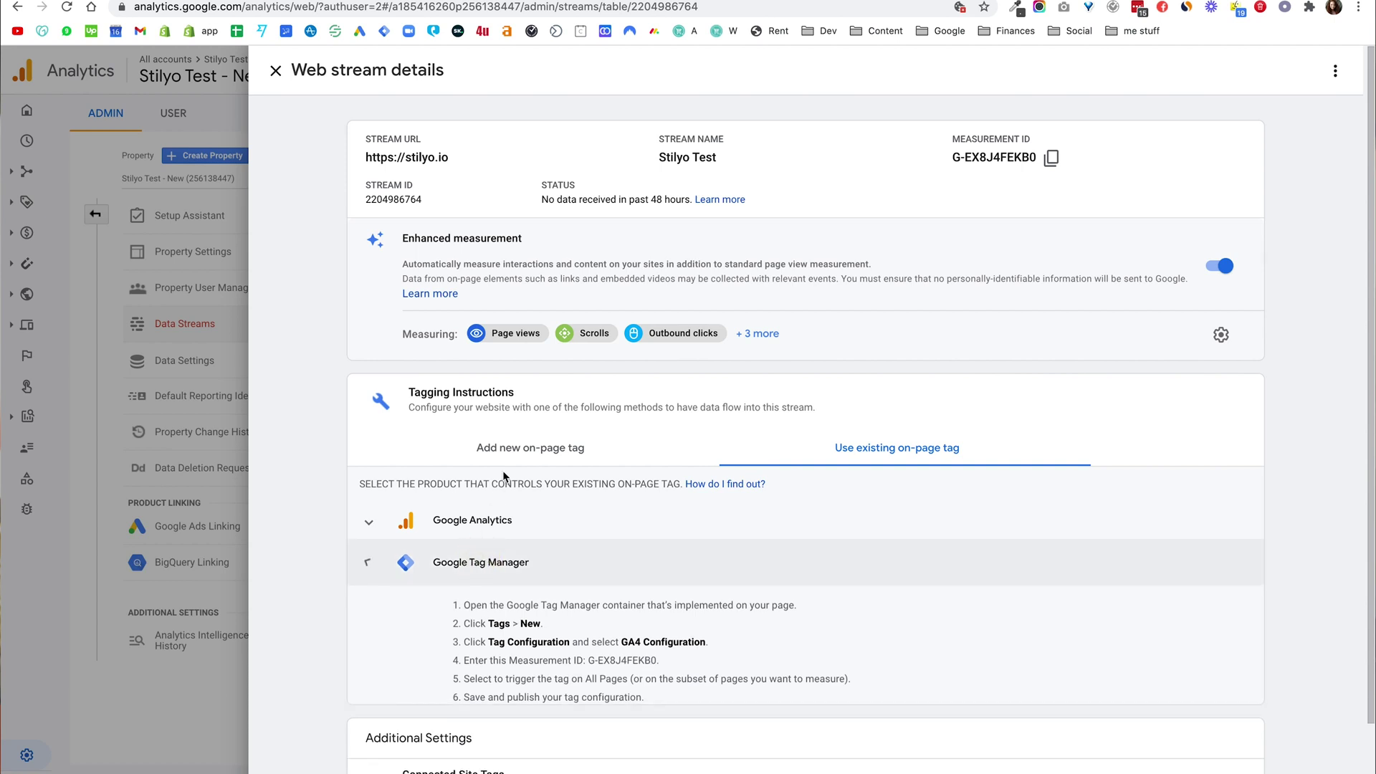
click(547, 451)
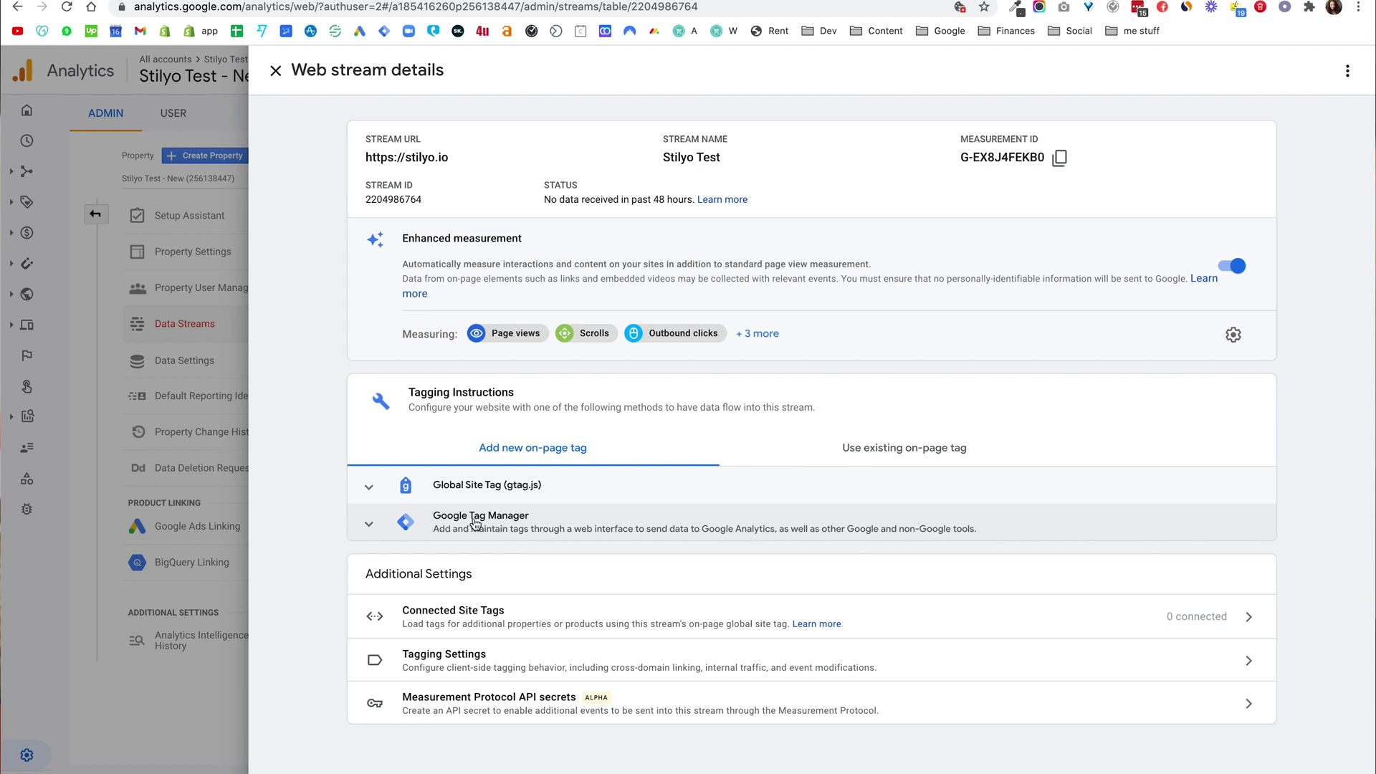
click(457, 488)
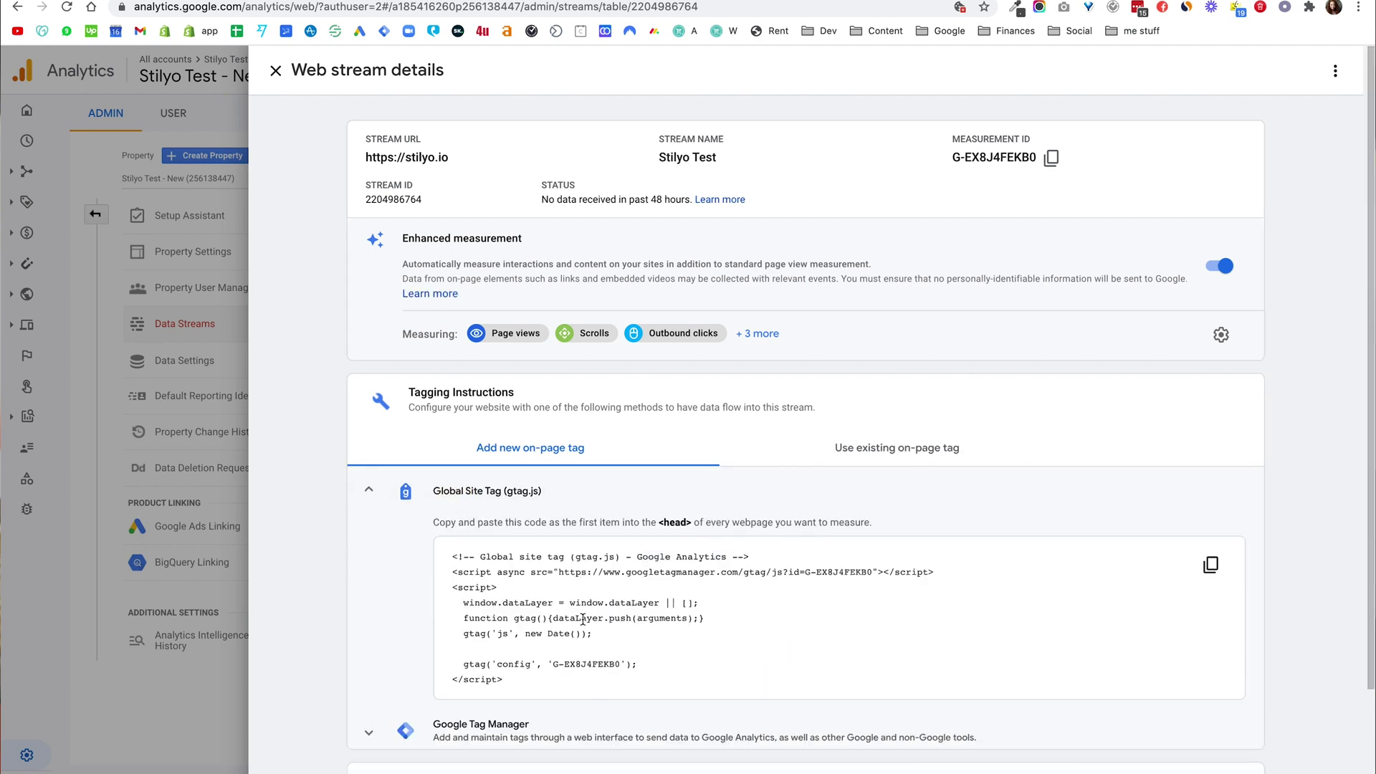
scroll(582, 618, down, 3)
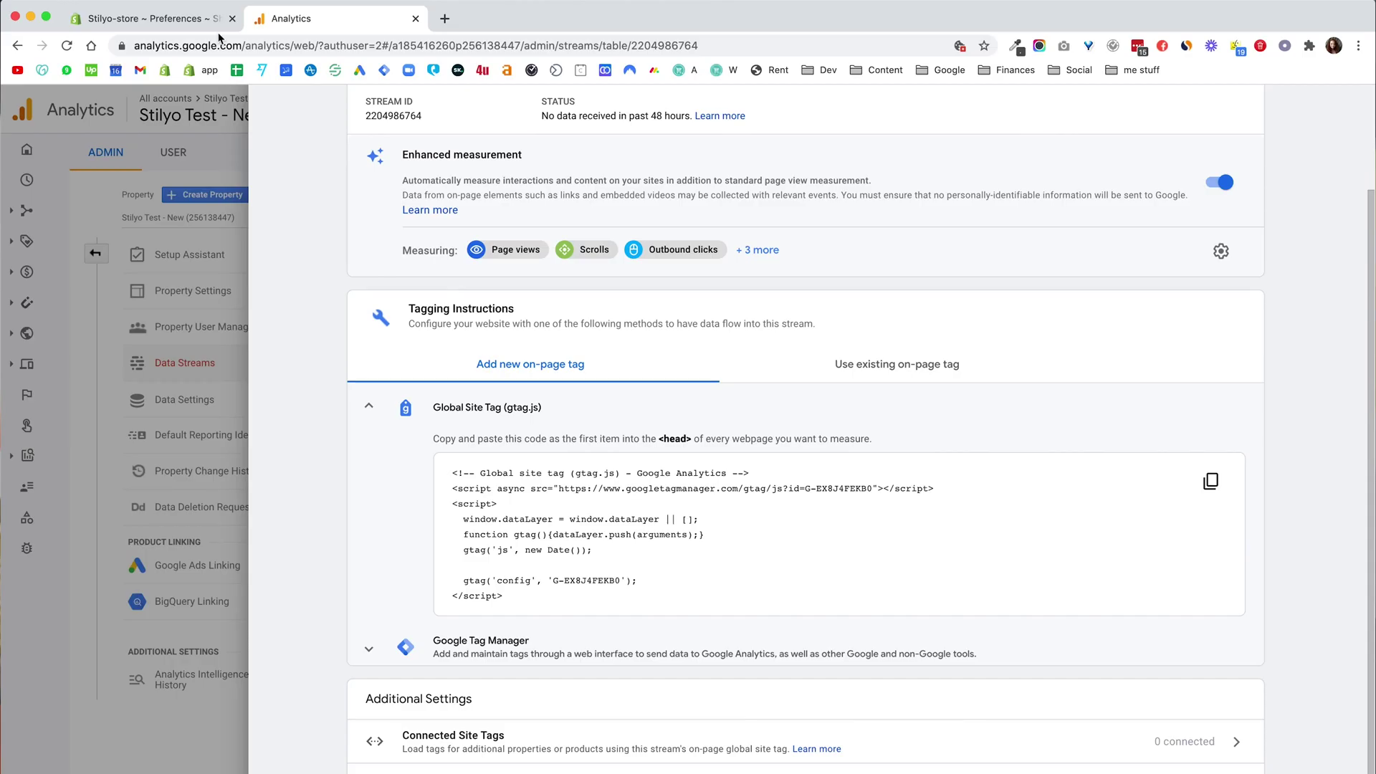
Back in the Shopify admin, go to Online Store themes and open the Debut theme's code editor.
key(ctrl+shift+Tab)
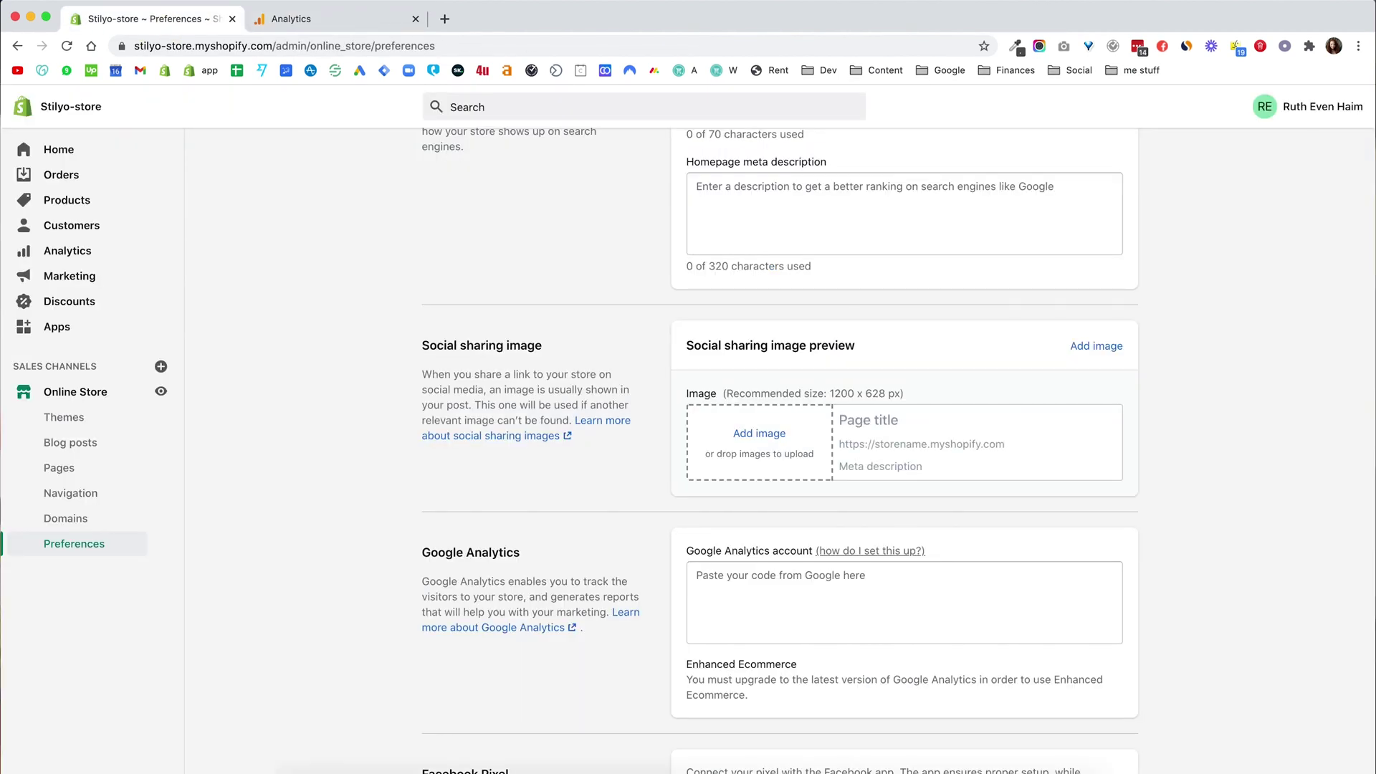
click(67, 415)
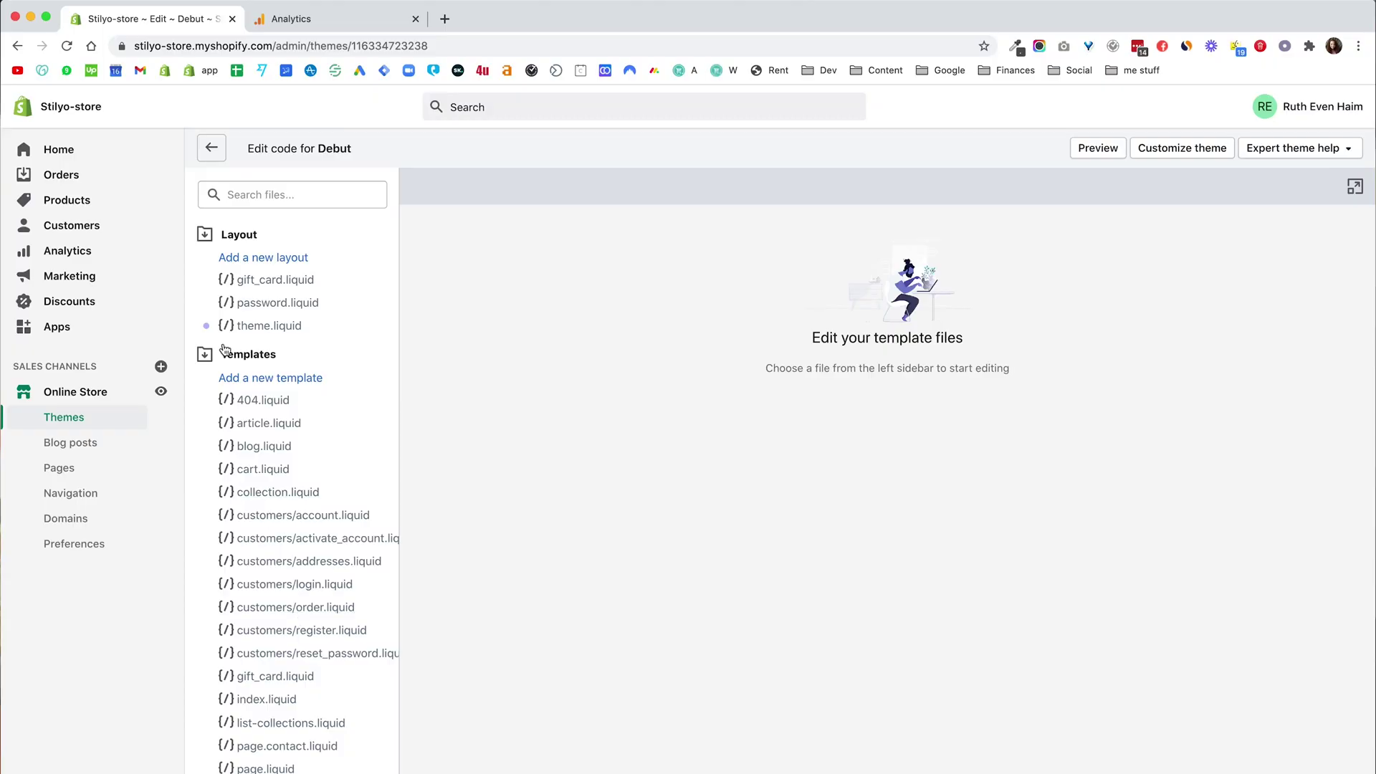
Open theme.liquid and search for '/head' to locate the closing </head> tag.
click(254, 327)
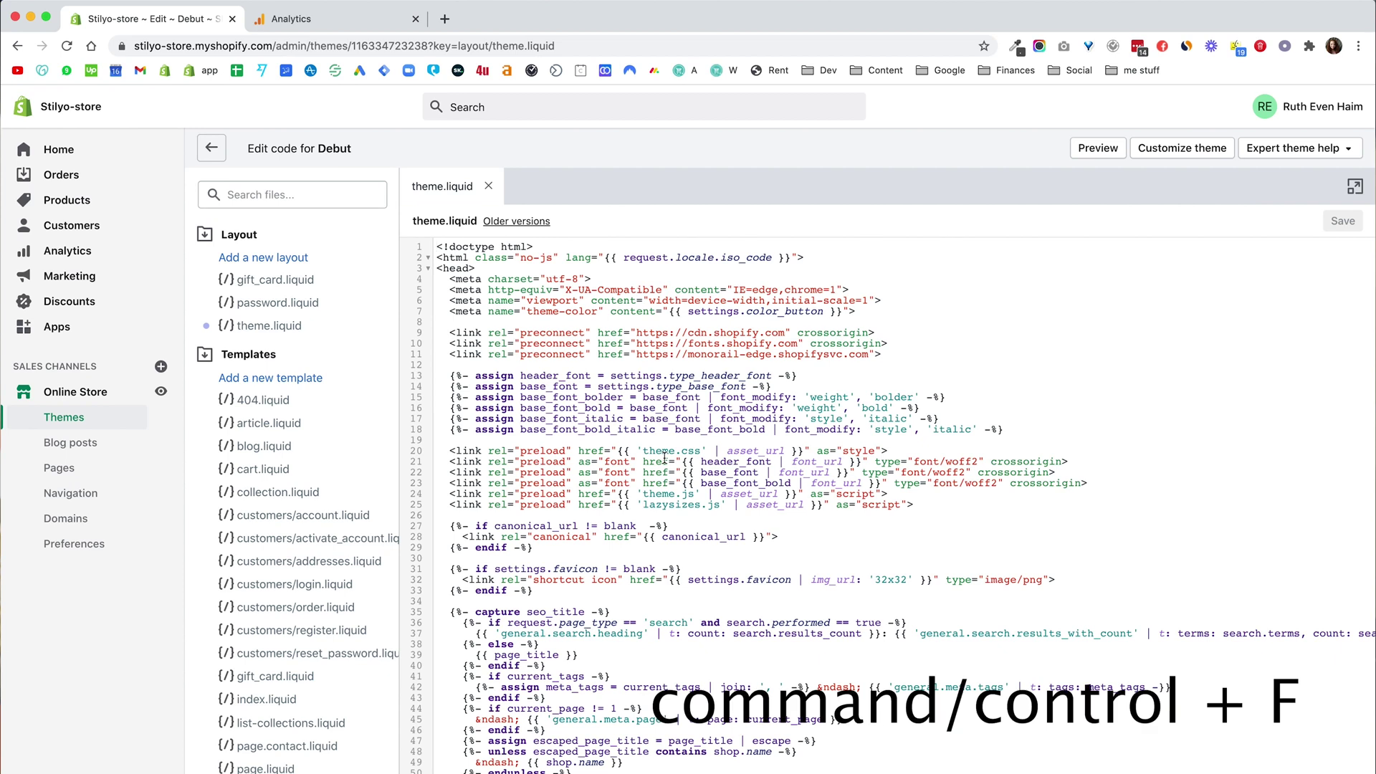
key(super+f)
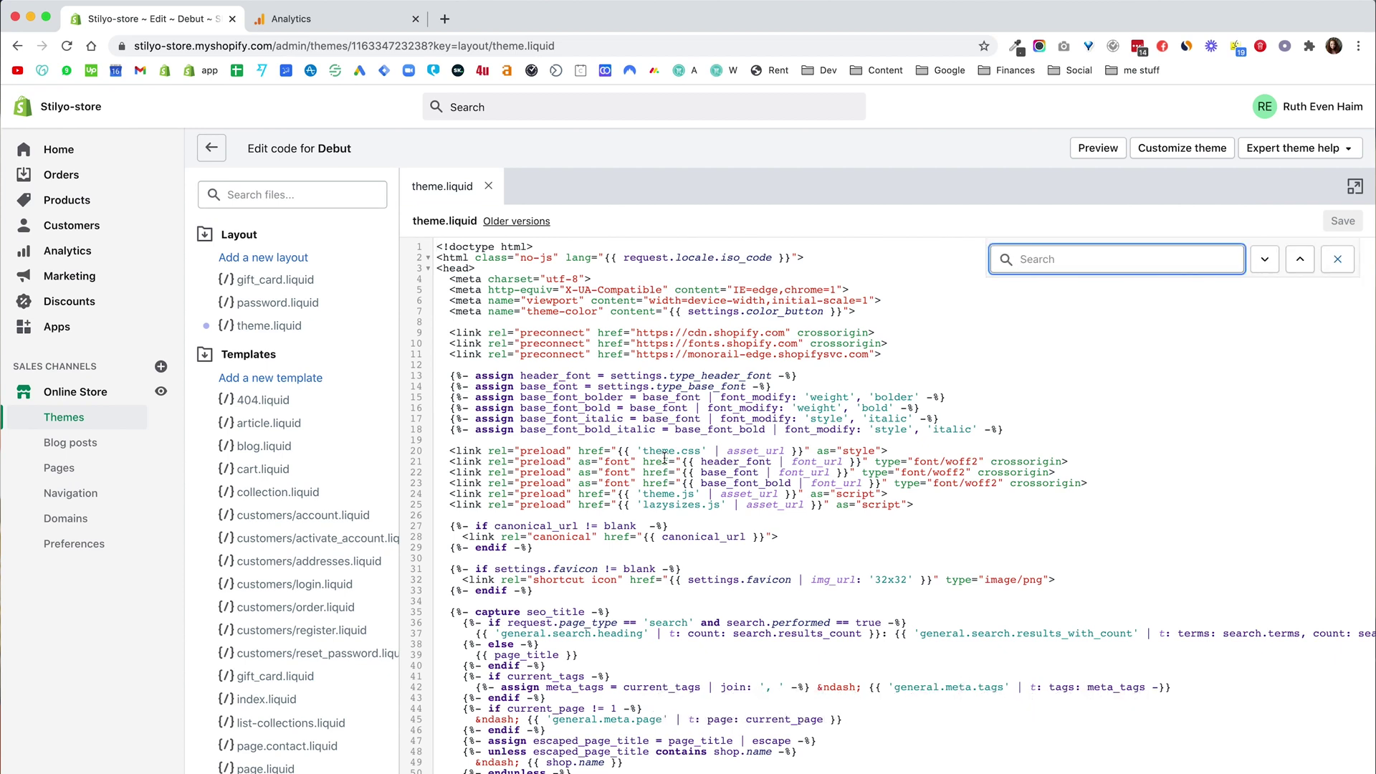
text(/head)
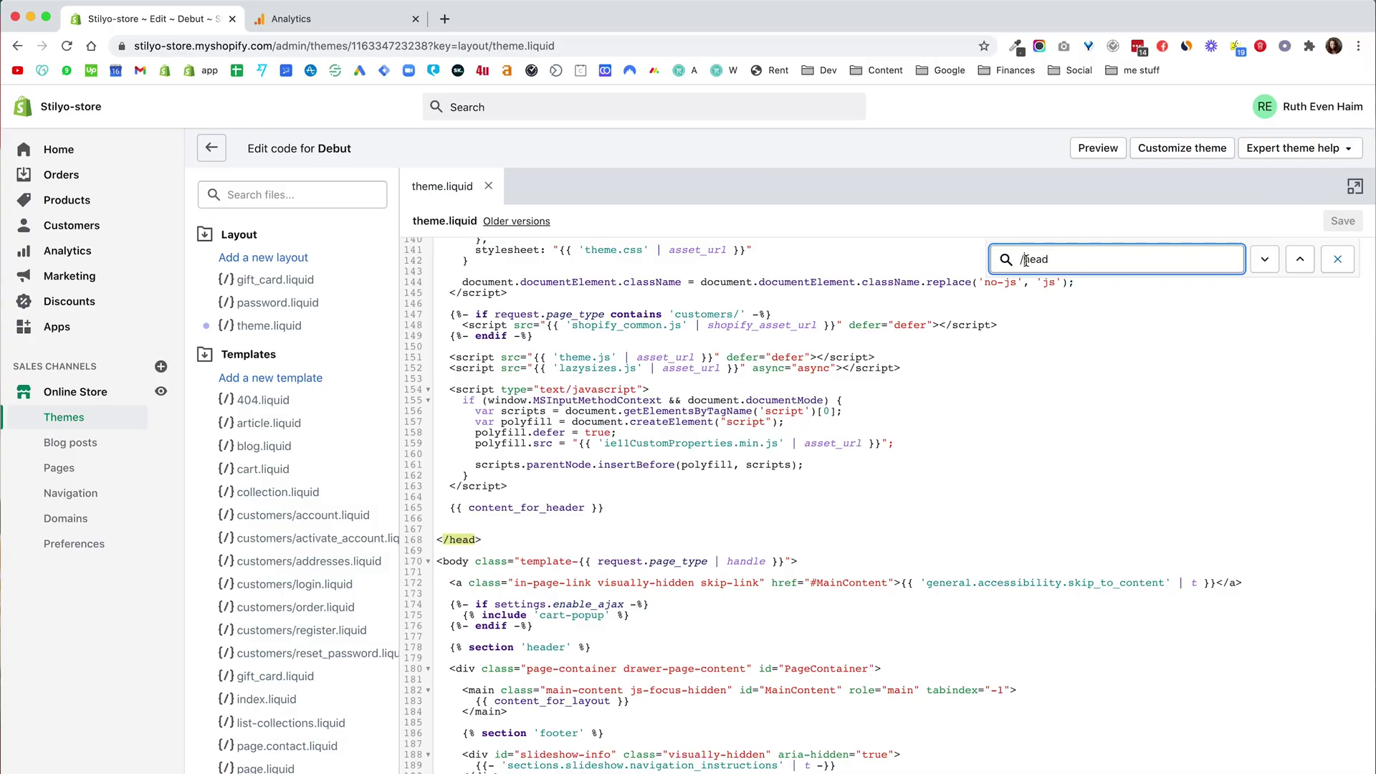
key(Return)
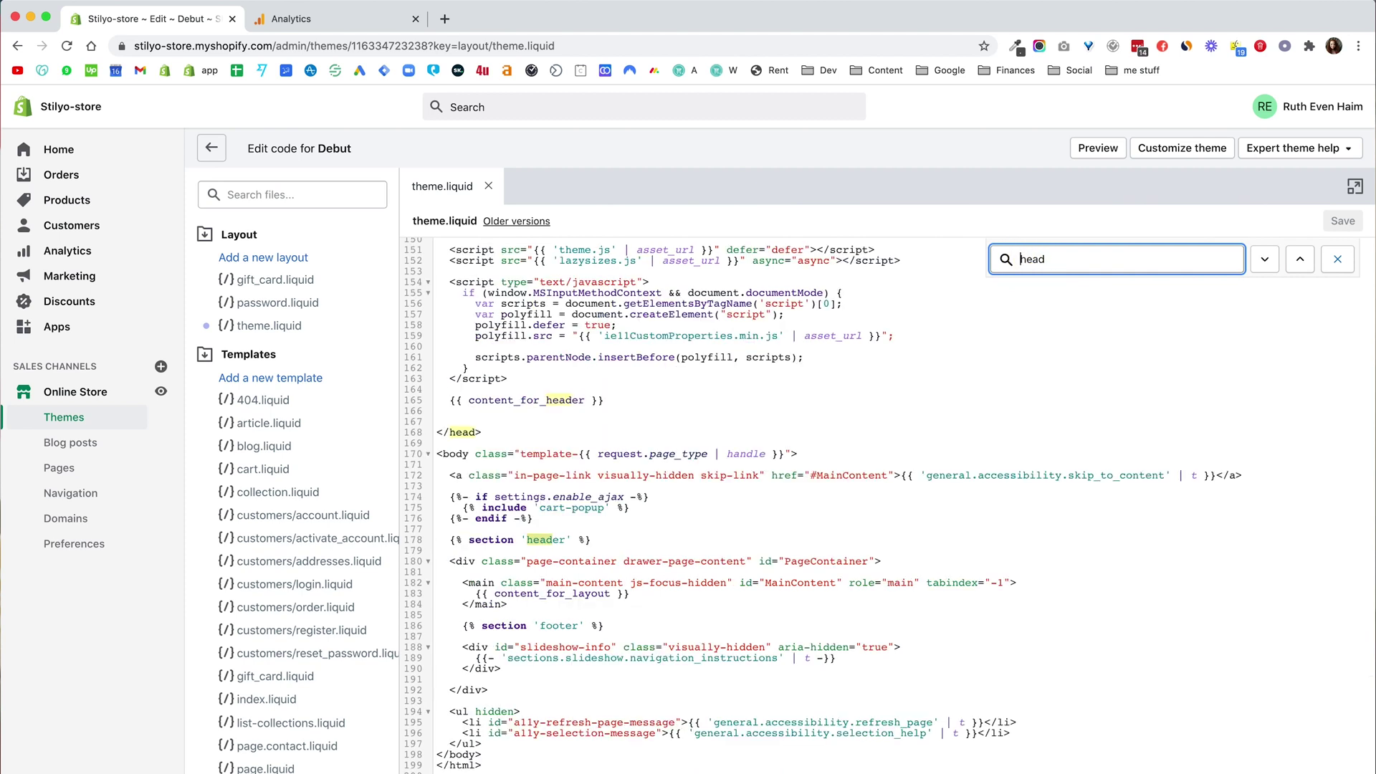
key(Return)
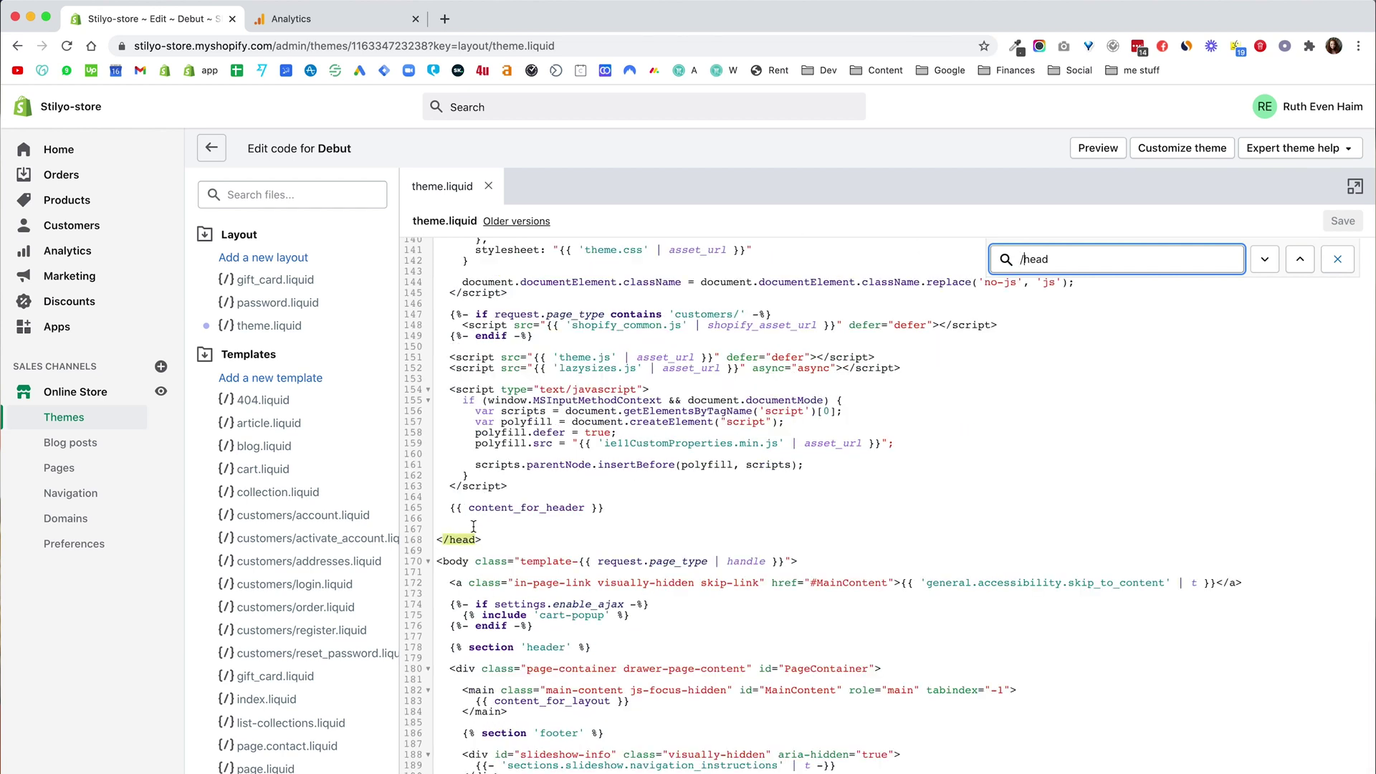
Add a new line above </head> and paste the copied gtag snippet there.
click(466, 522)
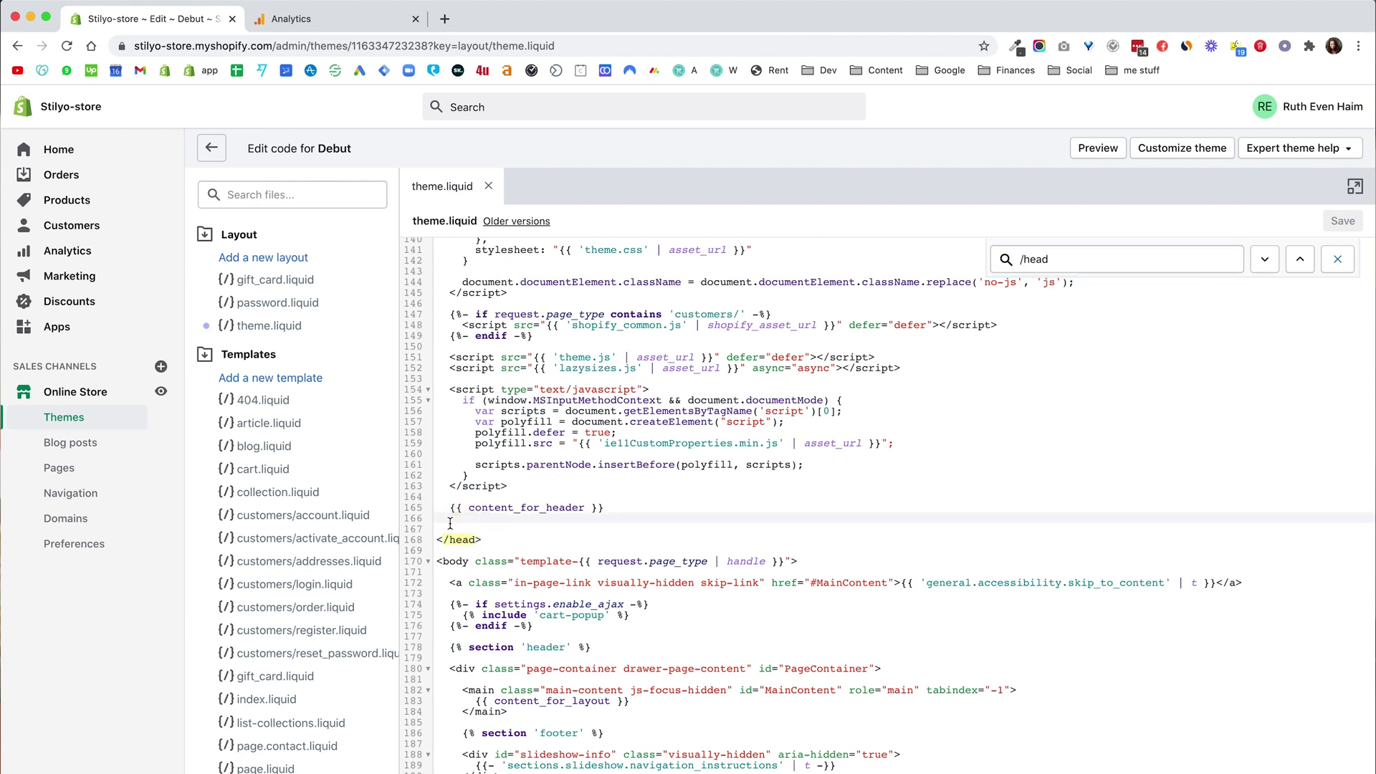
key(Return)
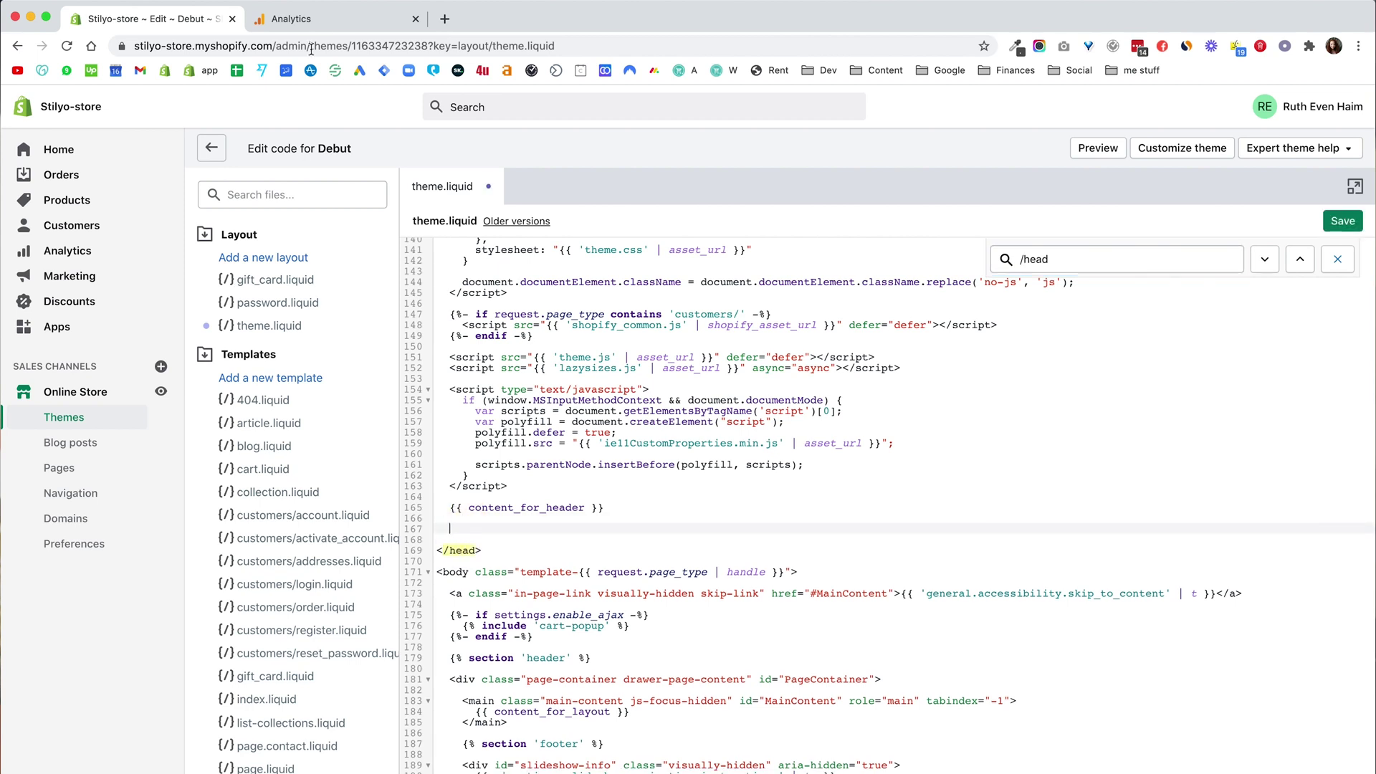
key(ctrl+Tab)
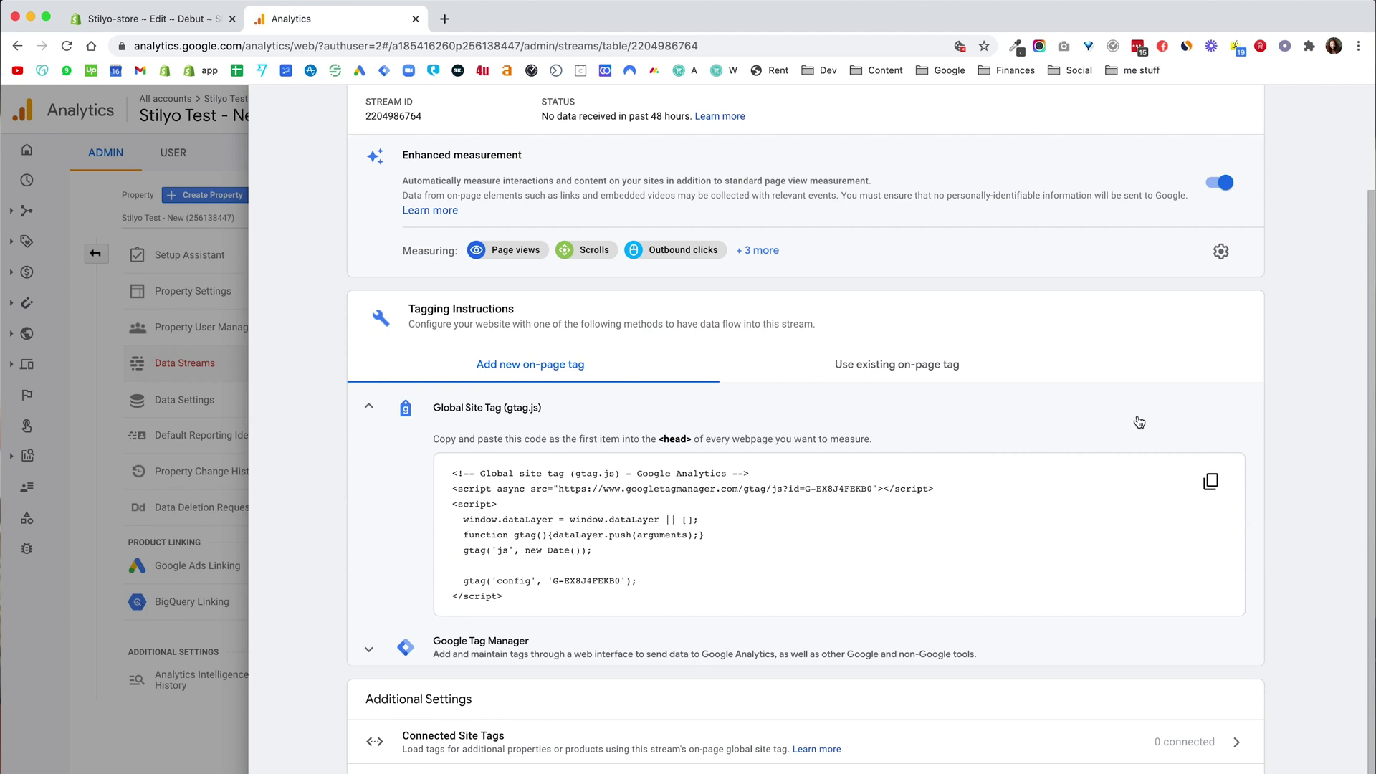
click(172, 23)
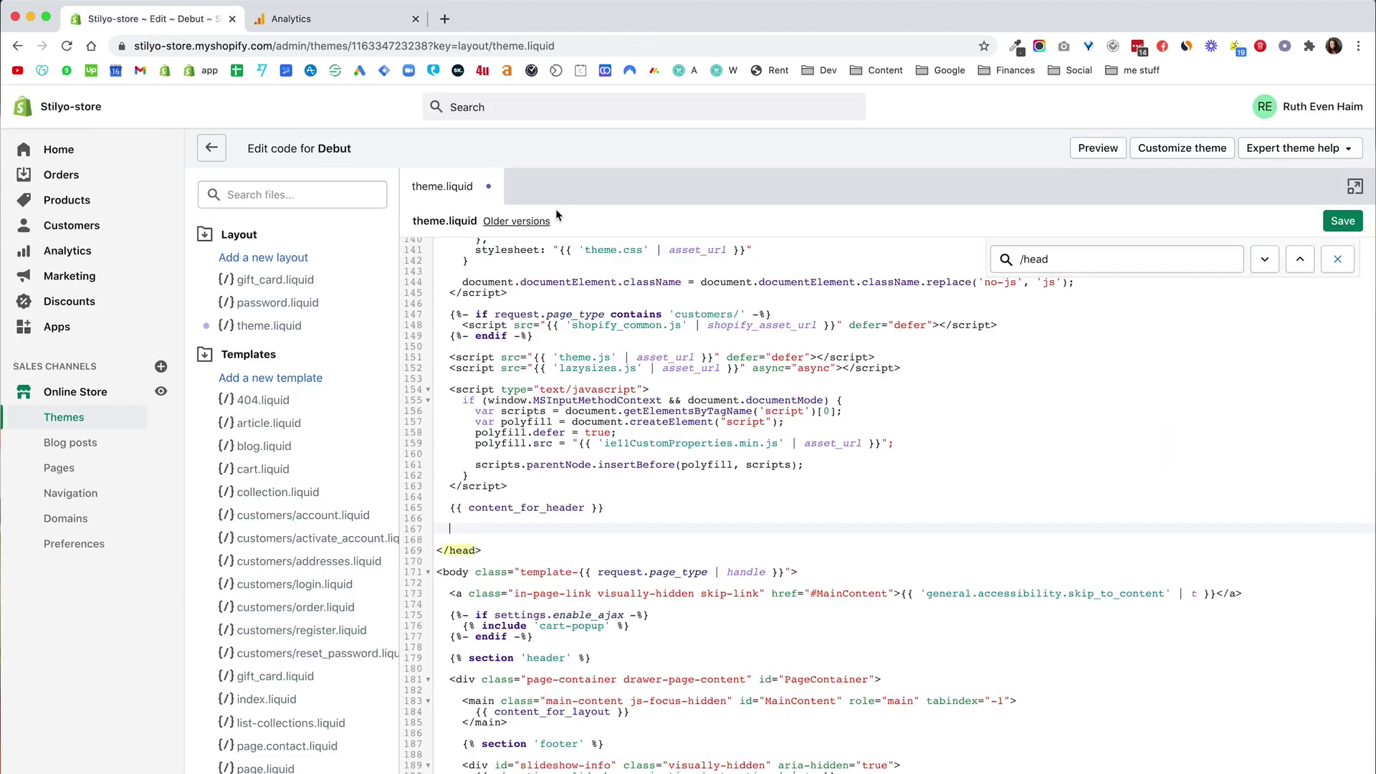
text(<!-- Global site tag (gtag.js) - Google Analytics --> <script async src="https://www.googletagmanager.com/gtag/js?id=G-EX8J4FEKB0"></script> <script>   window.dataLayer = window.dataLayer || [];   function gtag(){dataLayer.push(arguments);}   gtag('js', new Date());    gtag('config', 'G-EX8J4FEKB0'); </script>)
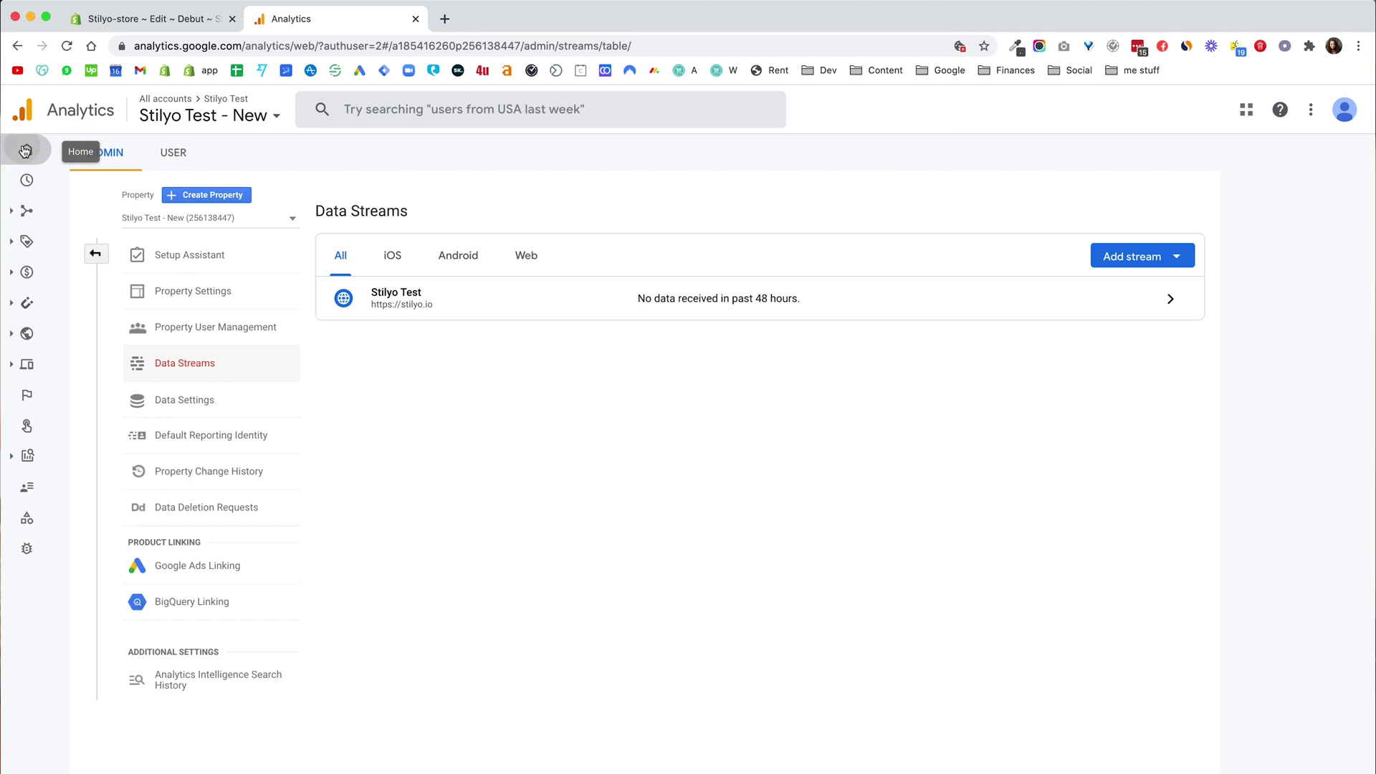
Show the Analytics Home report and open the Stilyo-store storefront in a new tab as a test visit.
click(25, 150)
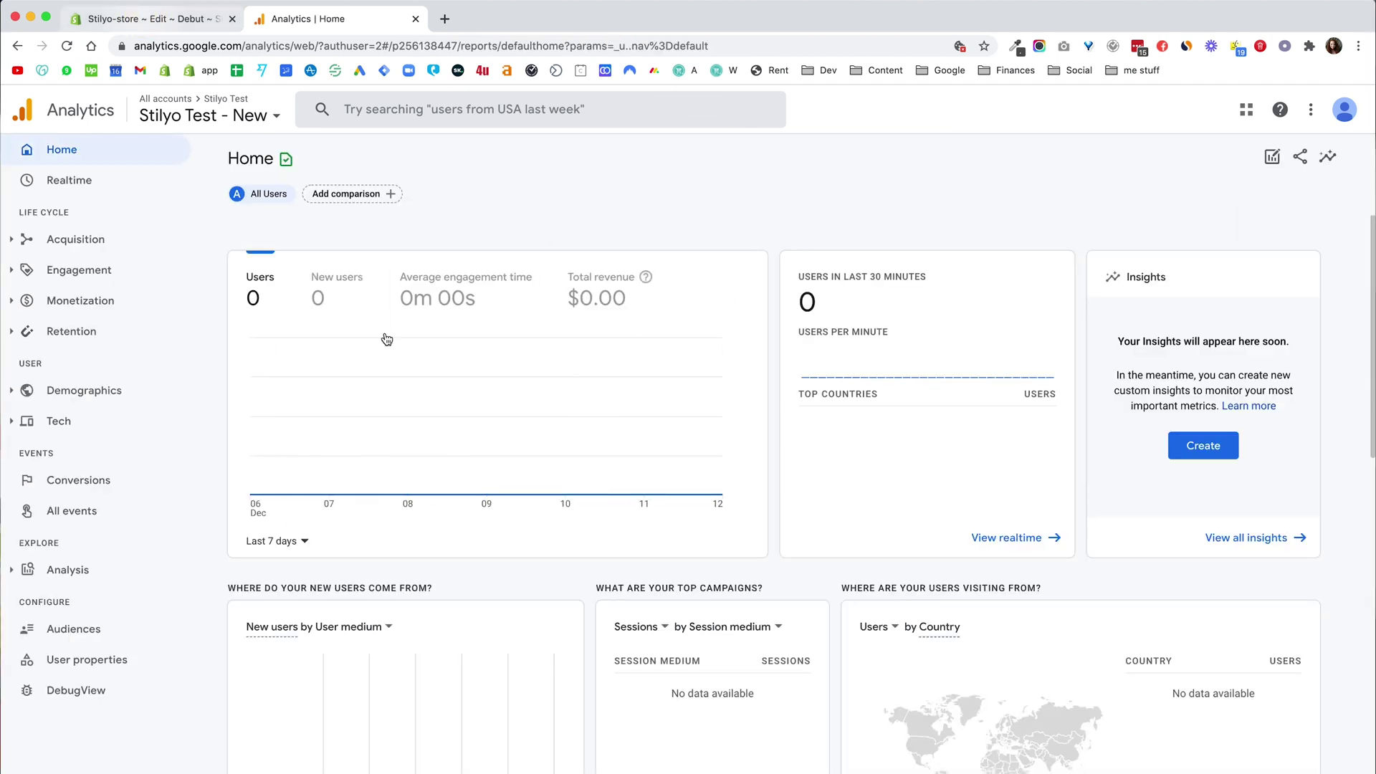
key(ctrl+shift+Tab)
click(161, 392)
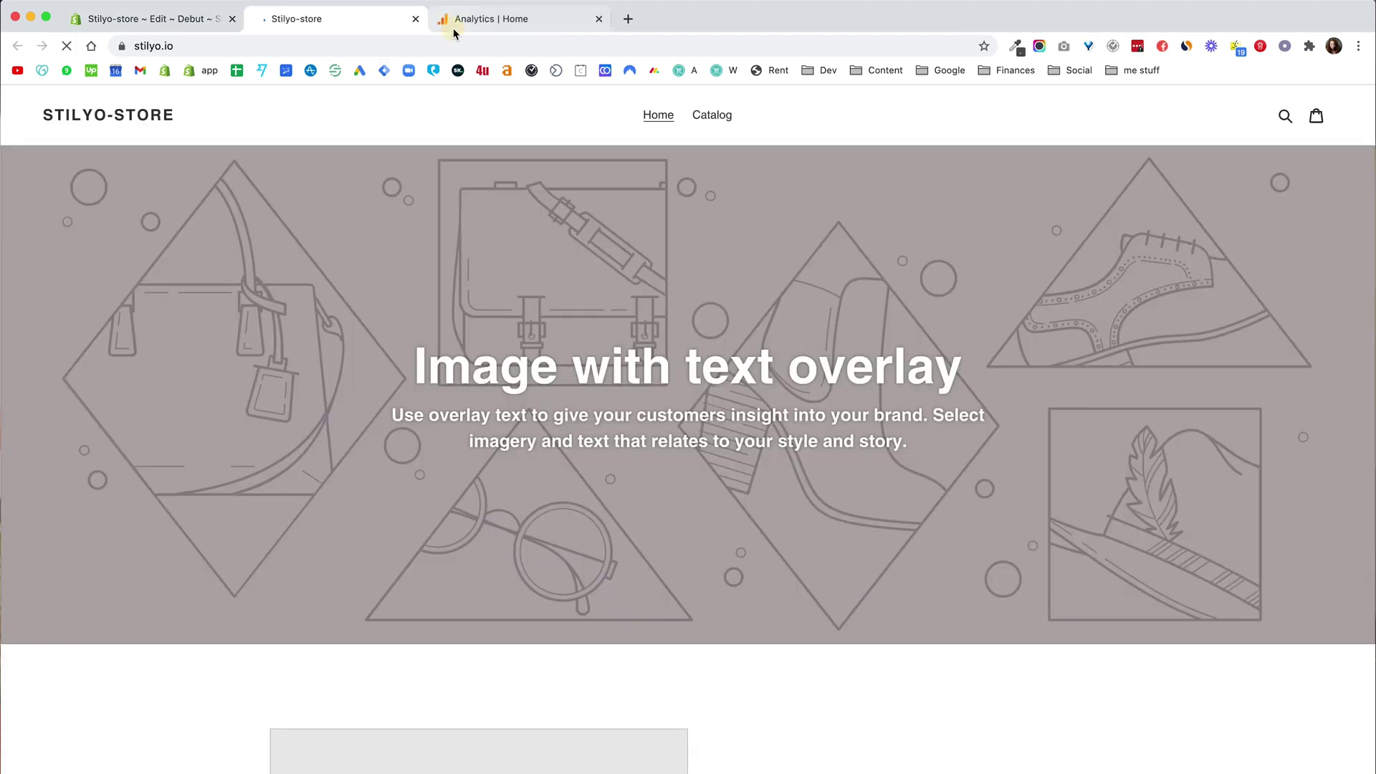
click(450, 27)
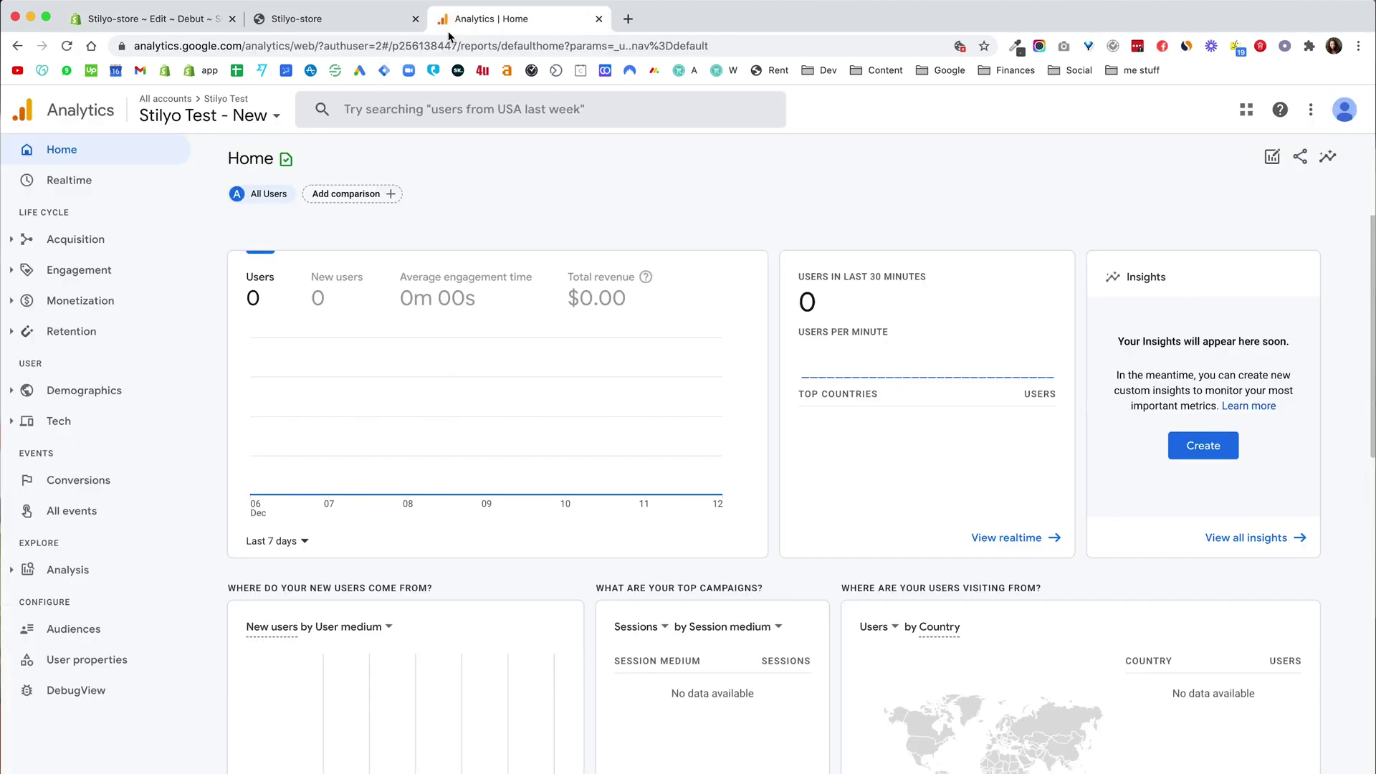
scroll(469, 663, down, 15)
scroll(469, 662, up, 15)
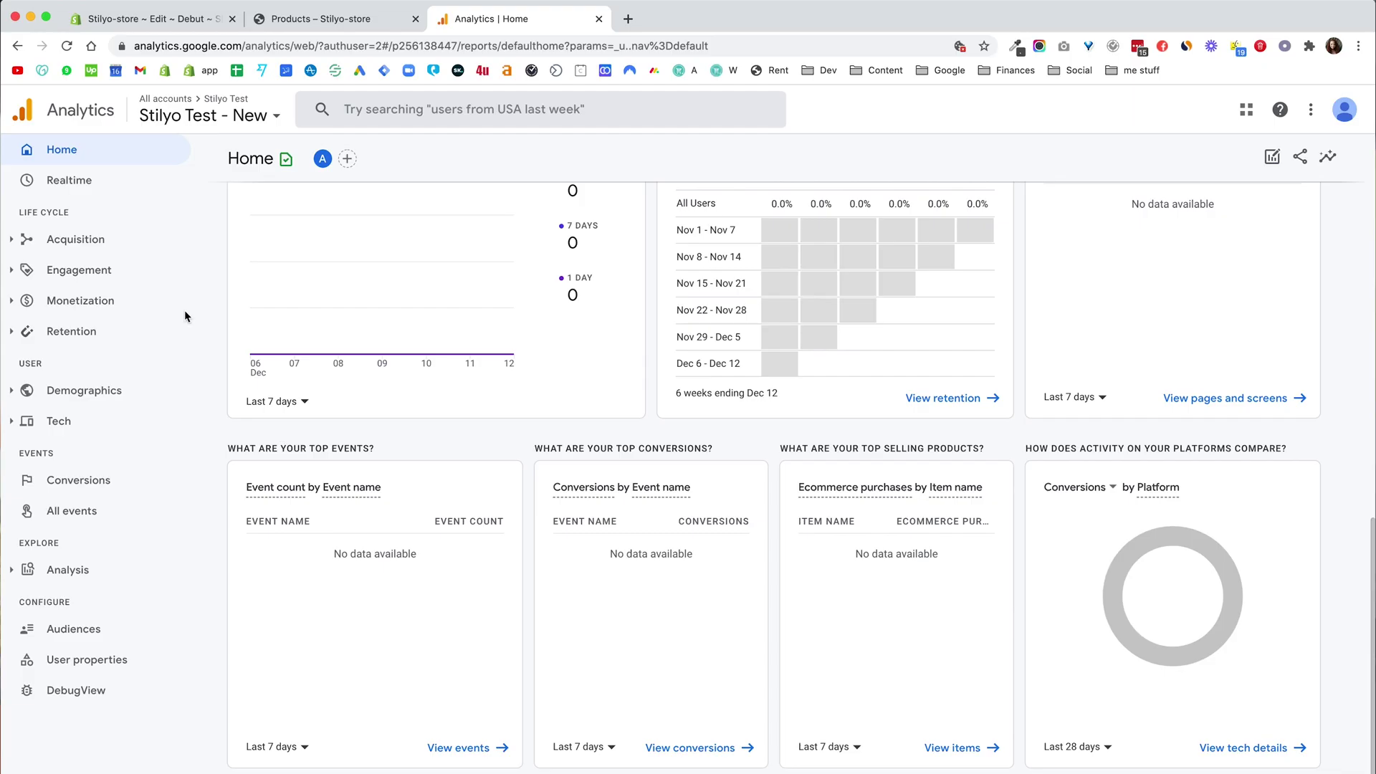
Check Realtime shows 1 desktop user with page_view, first_visit and session_start events, then return Home.
click(47, 180)
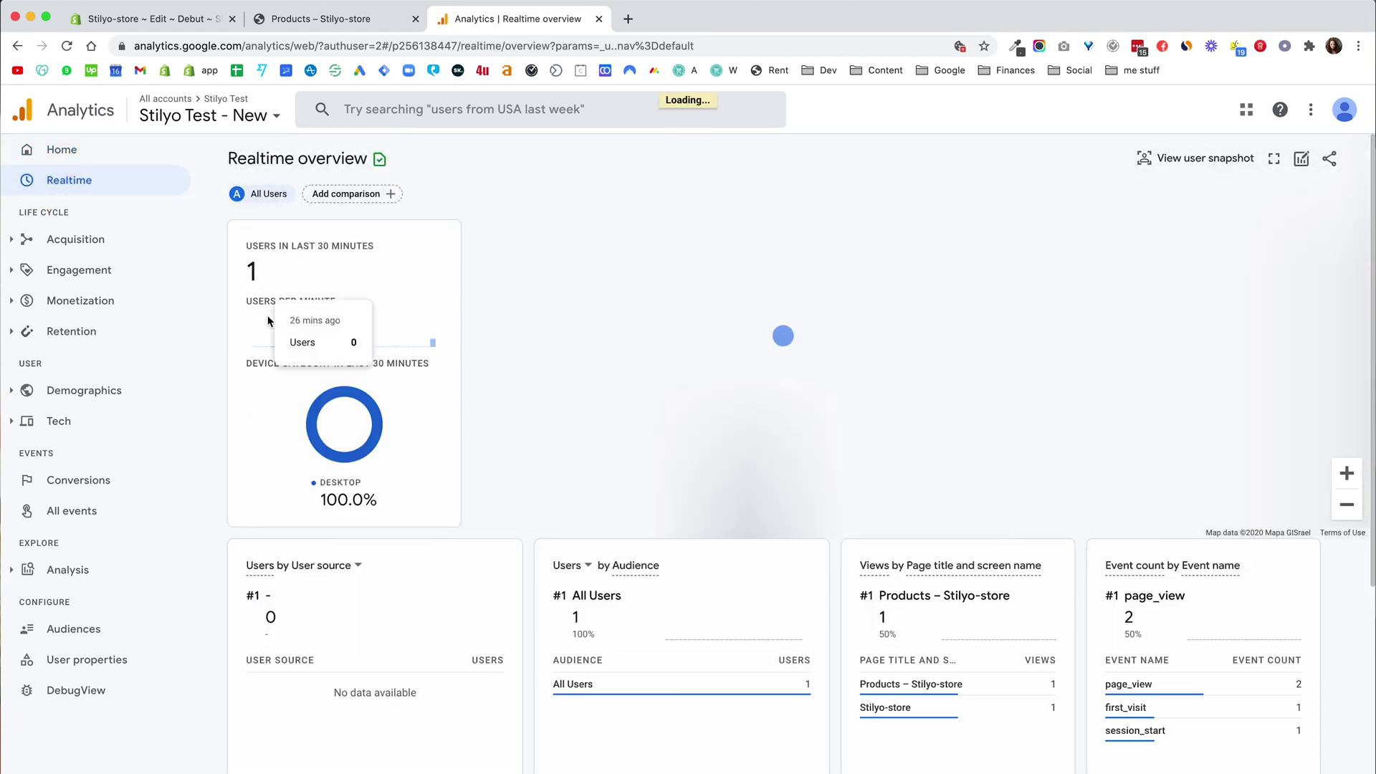
scroll(455, 575, down, 5)
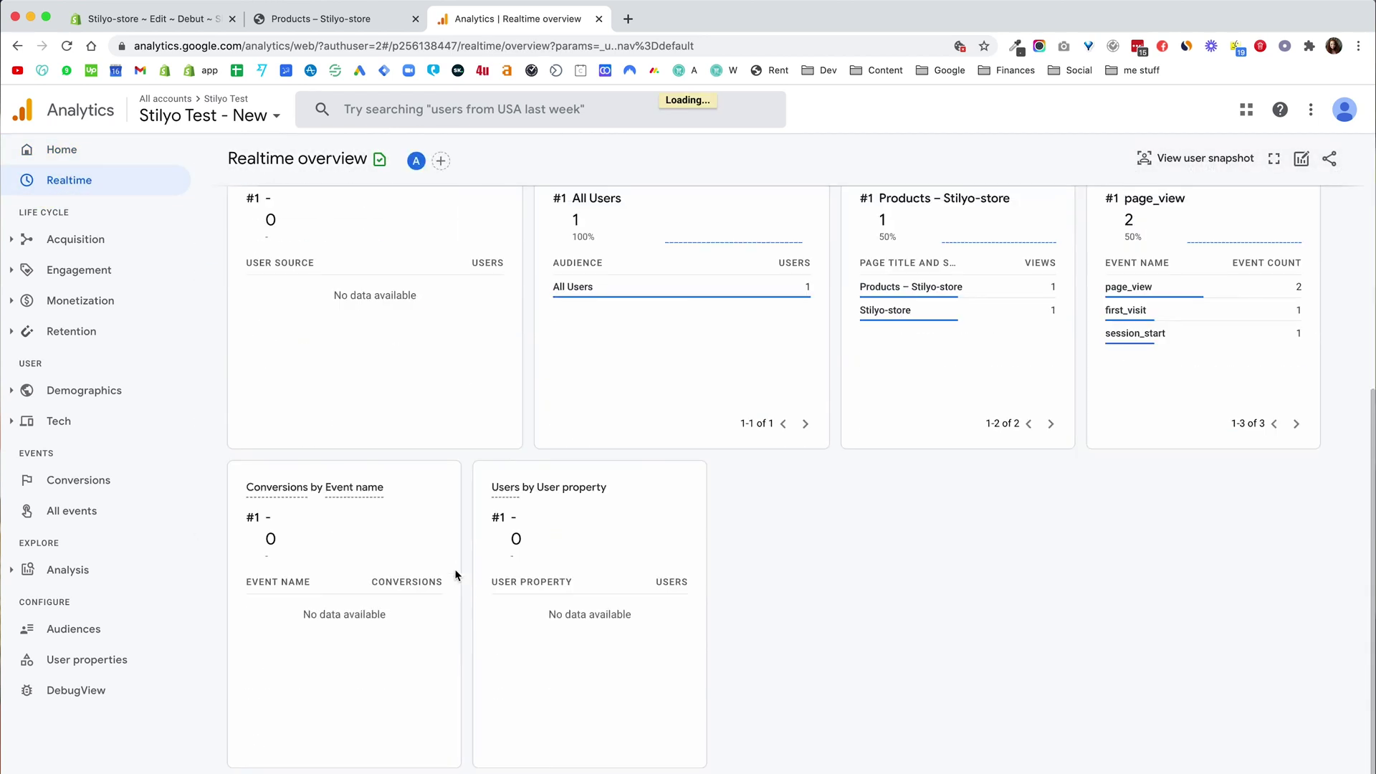
scroll(454, 574, up, 5)
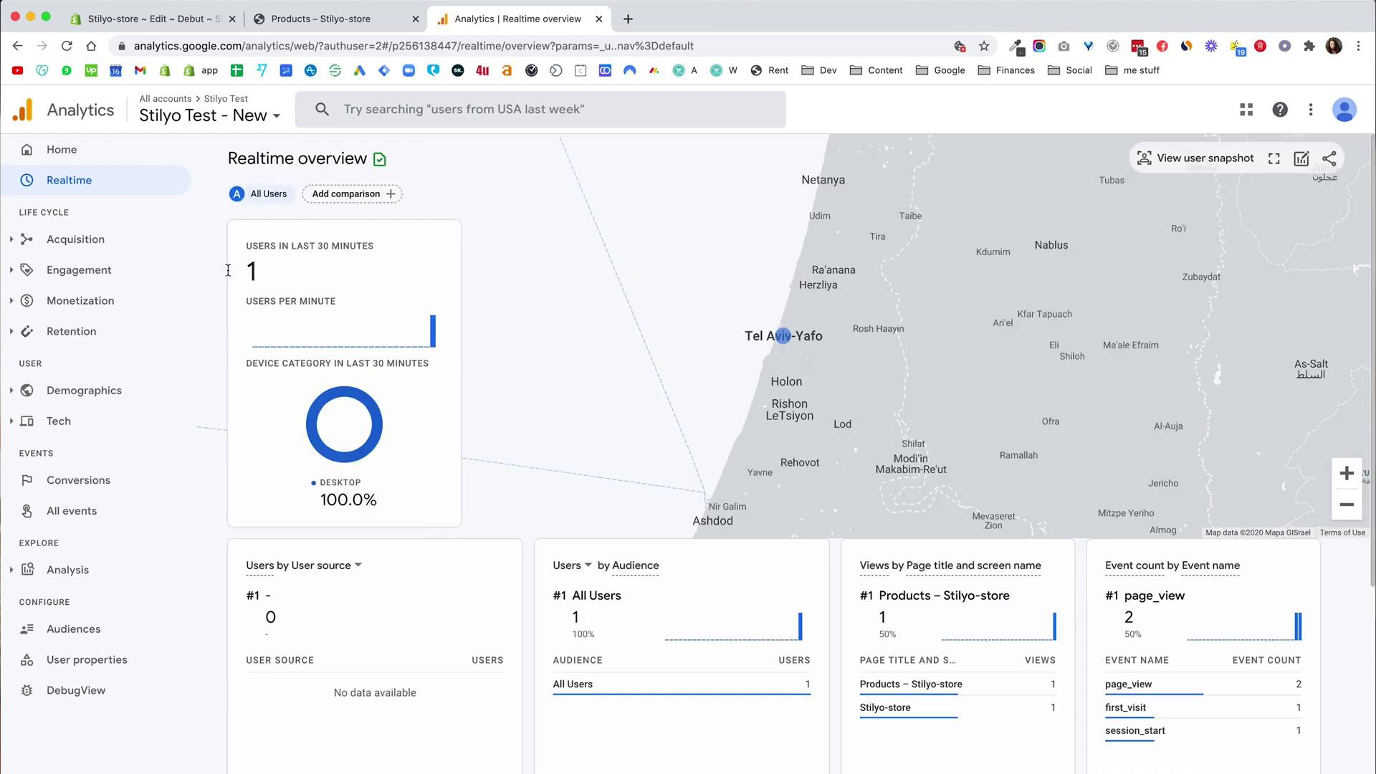
click(64, 149)
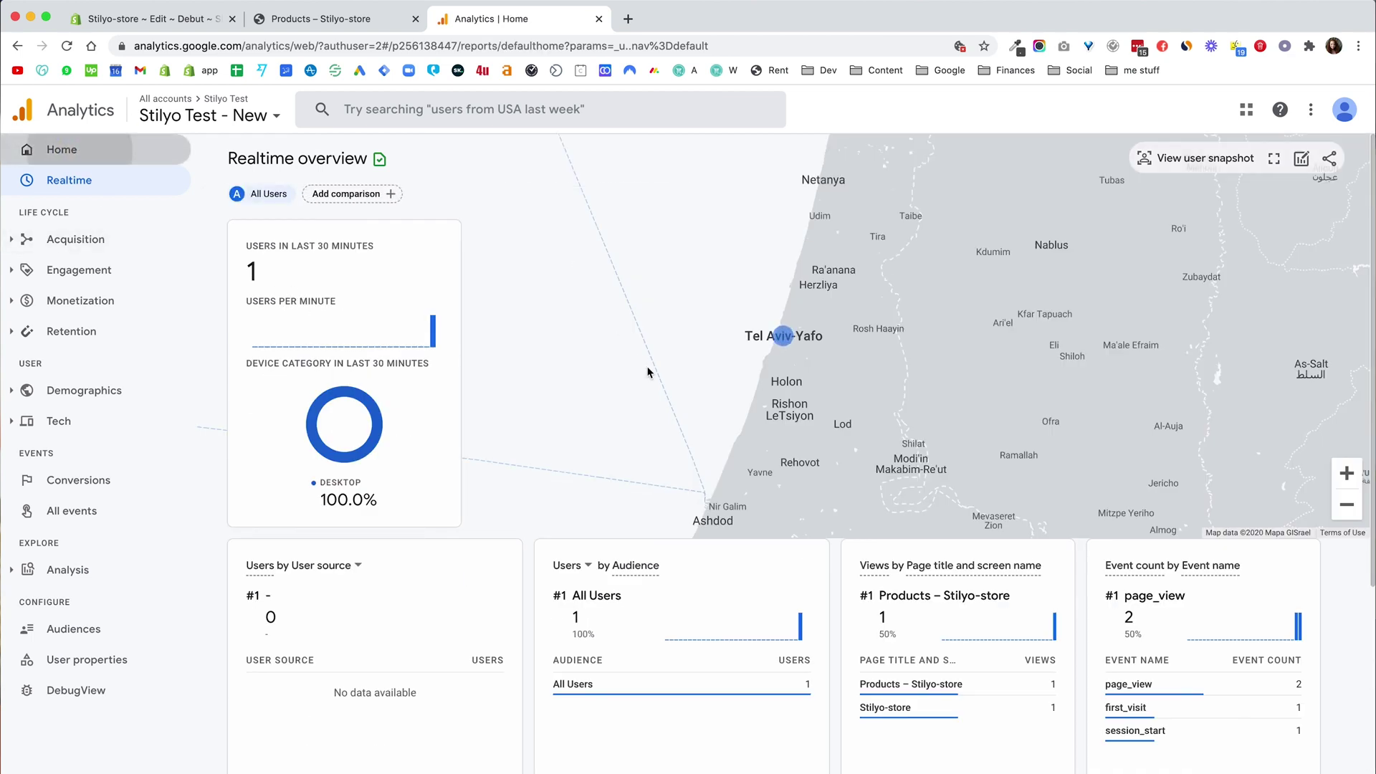